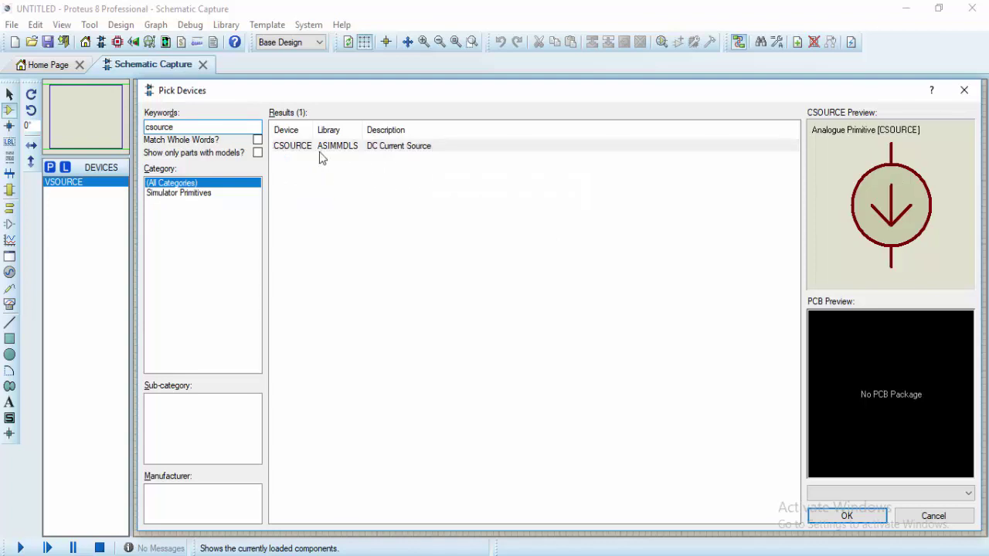
Add the CSOURCE, RESISTOR and CCCS (wired control current) parts from the component library to the device list
double_click(318, 148)
double_click(152, 127)
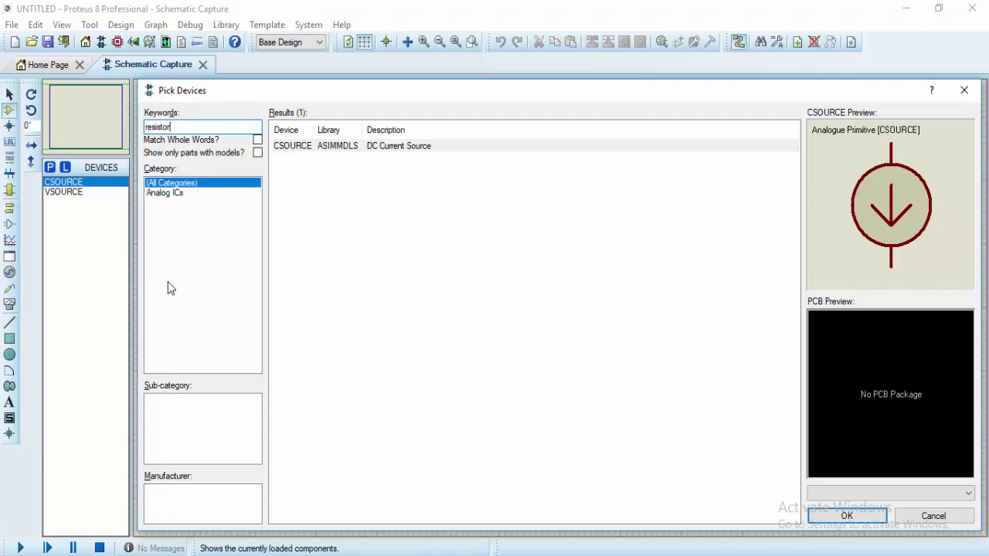
double_click(340, 504)
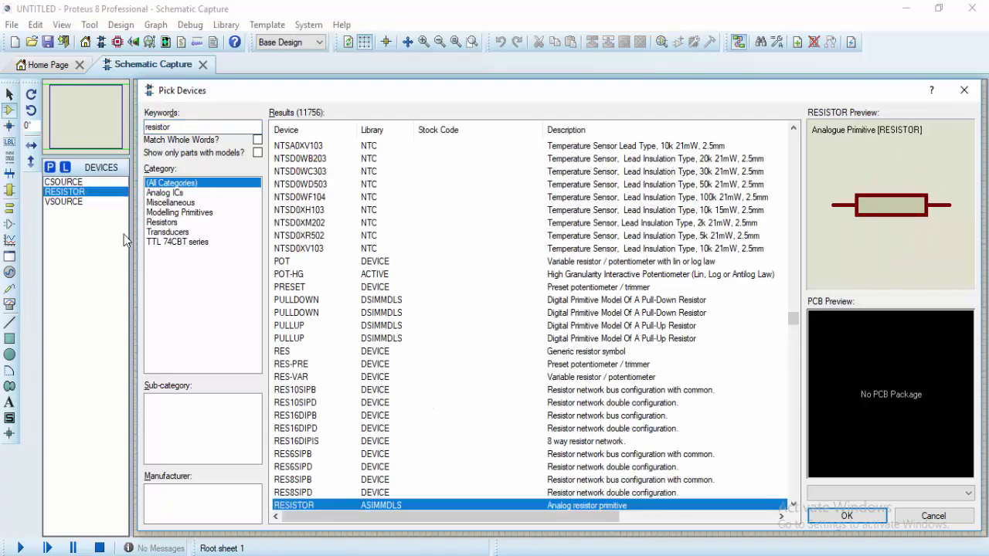
double_click(157, 126)
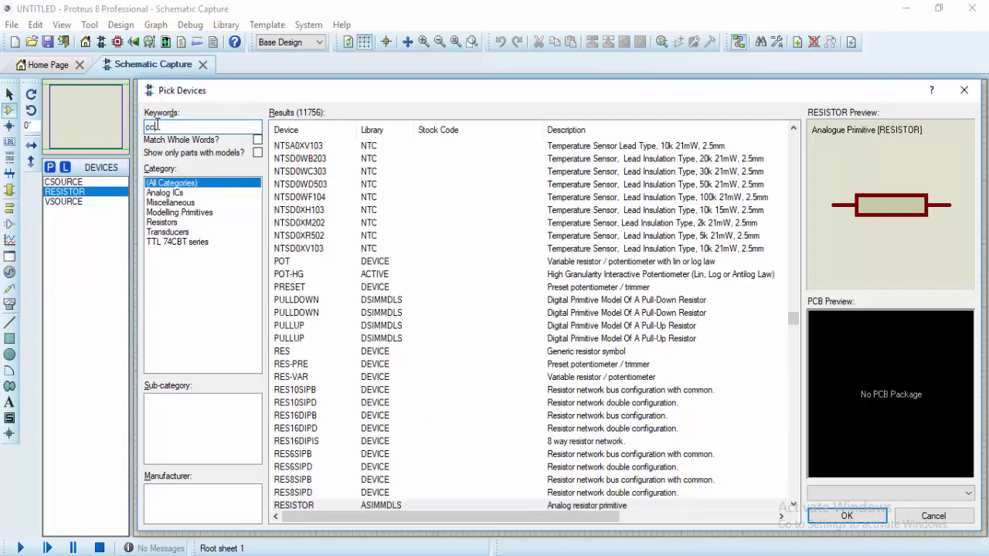
type("cccs")
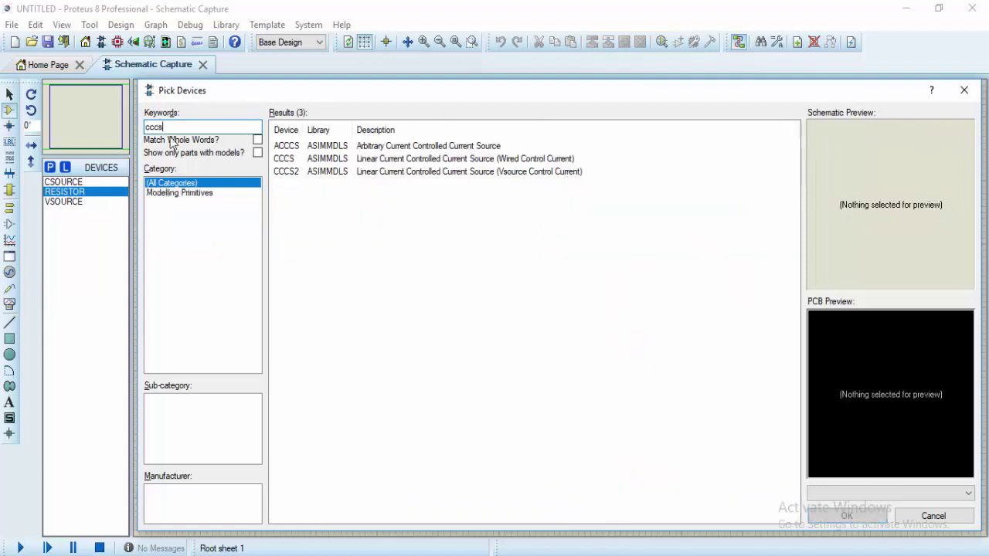
double_click(286, 159)
left_click(846, 516)
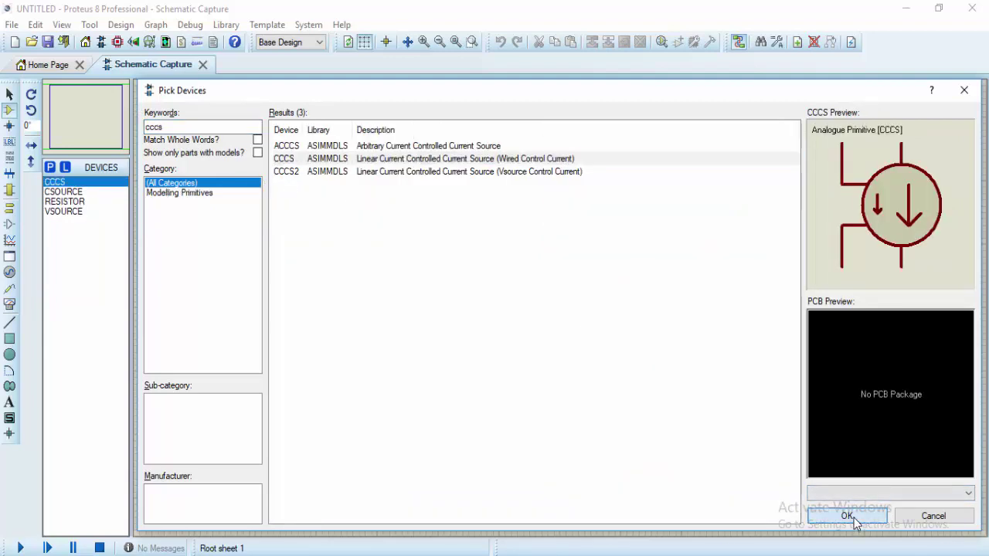
Place a VSOURCE in its default orientation in the right-hand part of the sheet, slightly below the origin
left_click(422, 43)
left_click(67, 218)
left_click(67, 213)
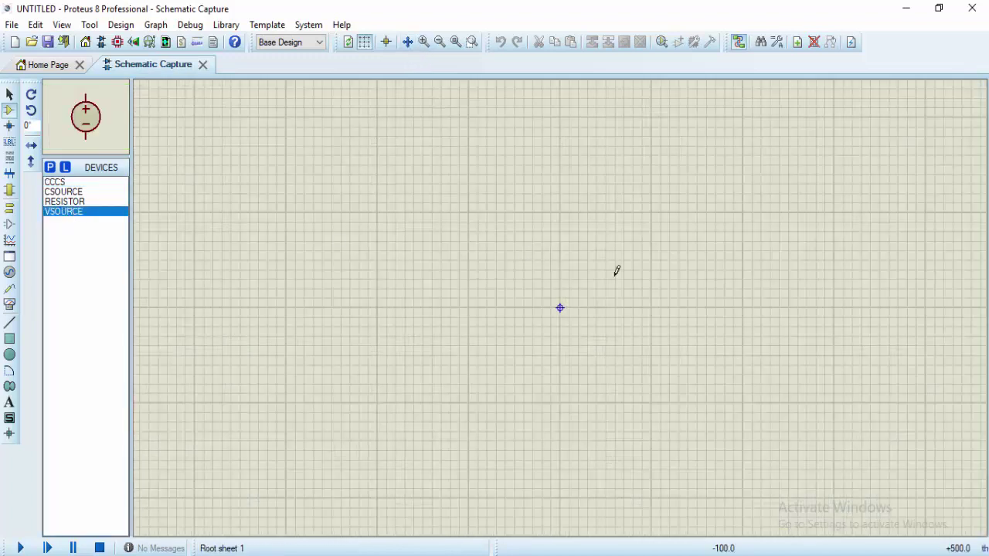
left_click(788, 356)
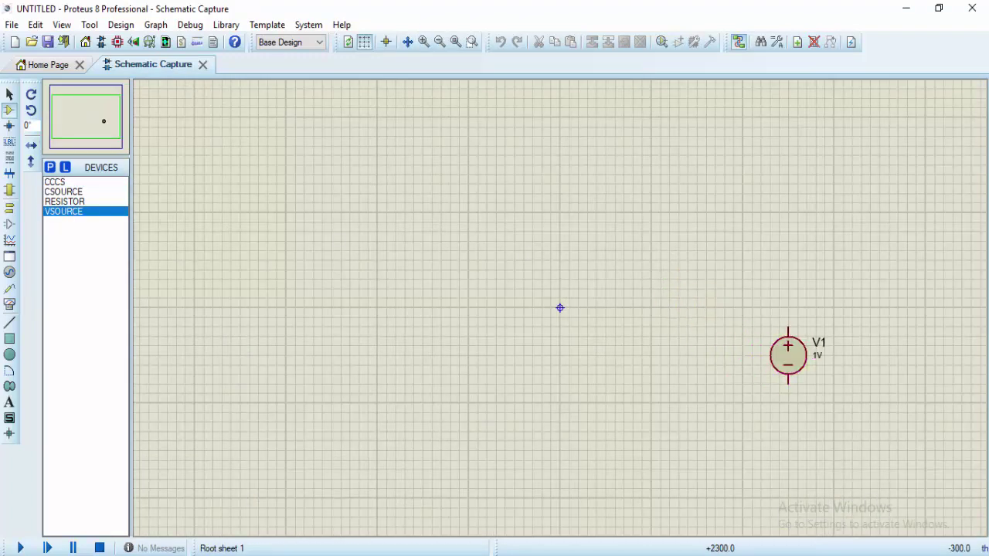
Place a CSOURCE rotated 90° left of and above the origin, with its arrow pointing right
left_click(58, 191)
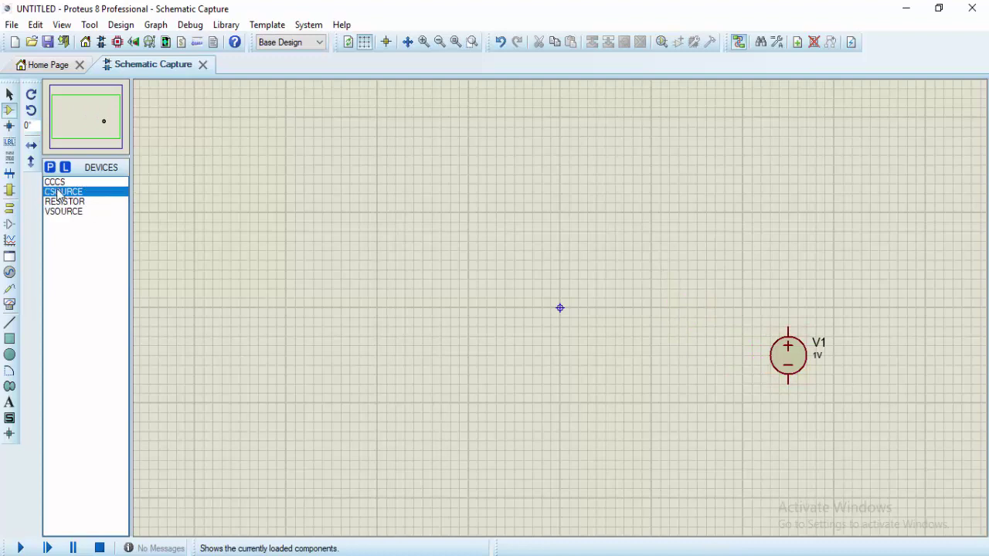
left_click(31, 110)
left_click(387, 260)
Place two vertical resistors, one below and left of current source I1 and one just left of V1
left_click(62, 203)
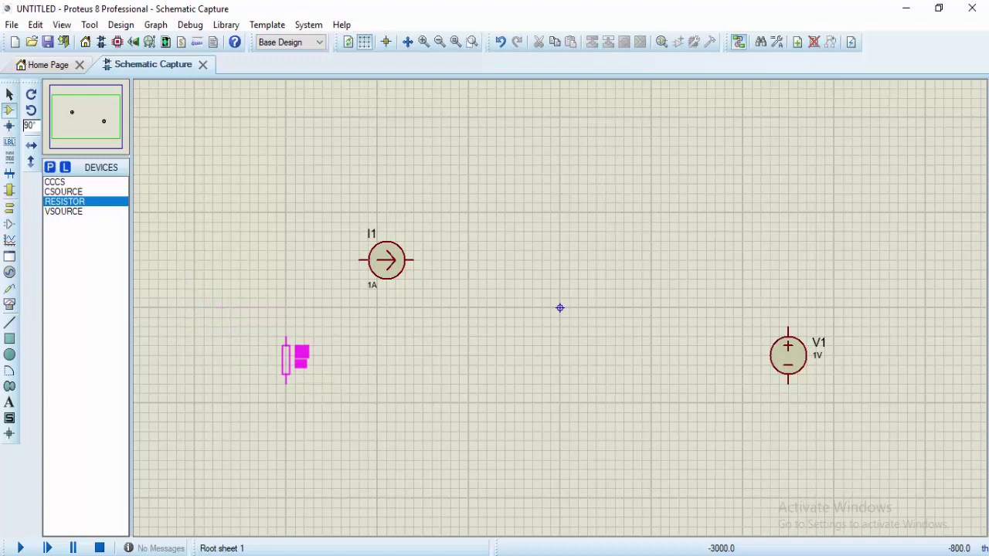
left_click(286, 359)
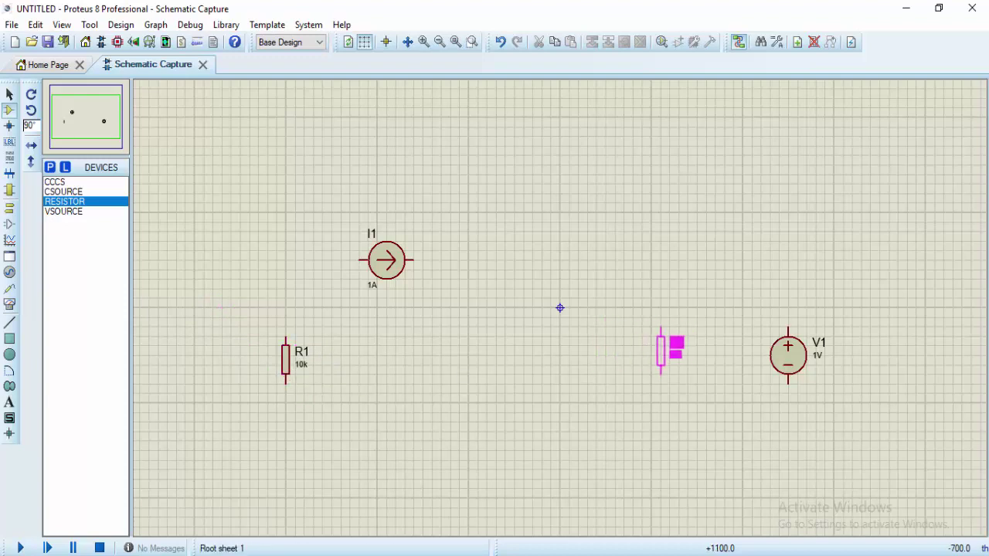
left_click(651, 360)
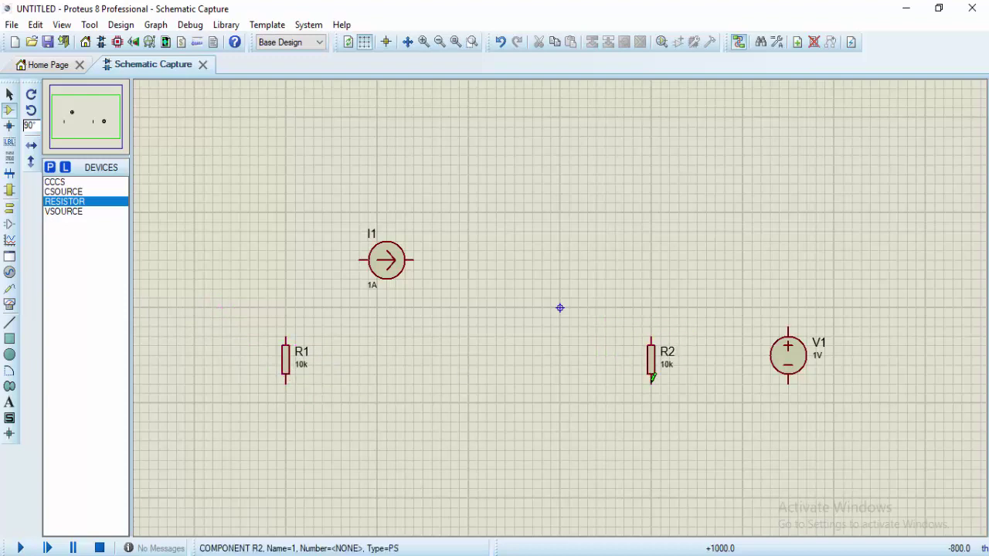
Place two horizontal resistors at 180° in line with current source I1, and a CCCS between R1 and R2
left_click(31, 110)
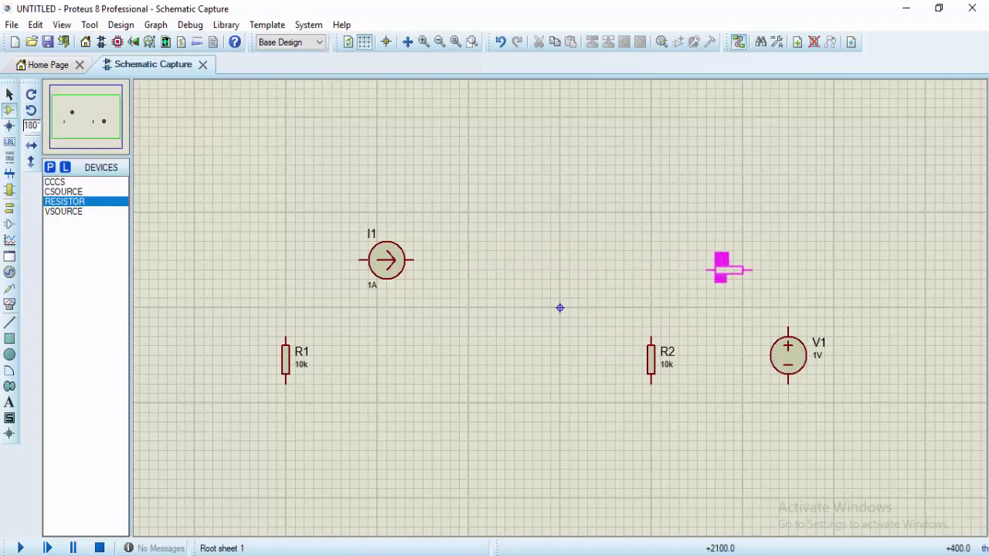
left_click(719, 260)
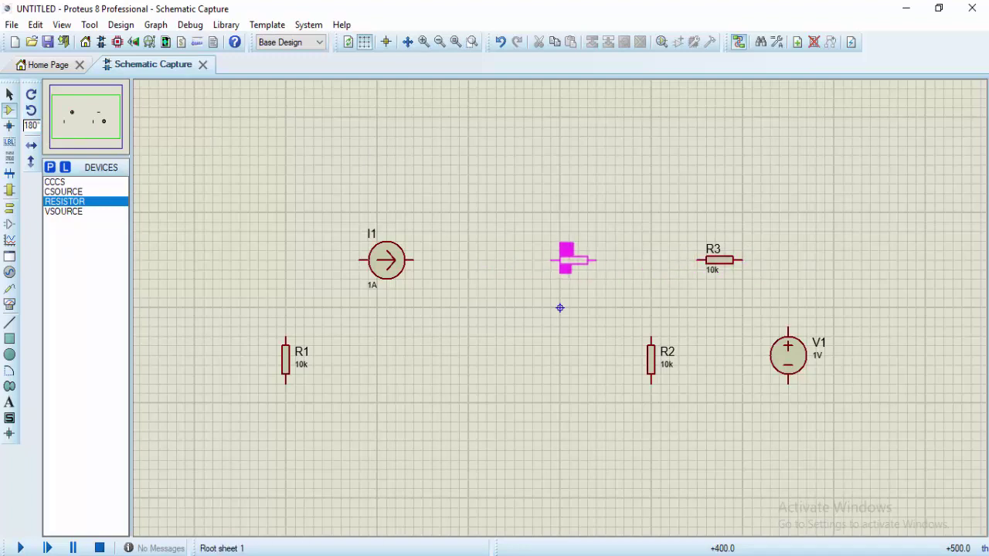
left_click(564, 260)
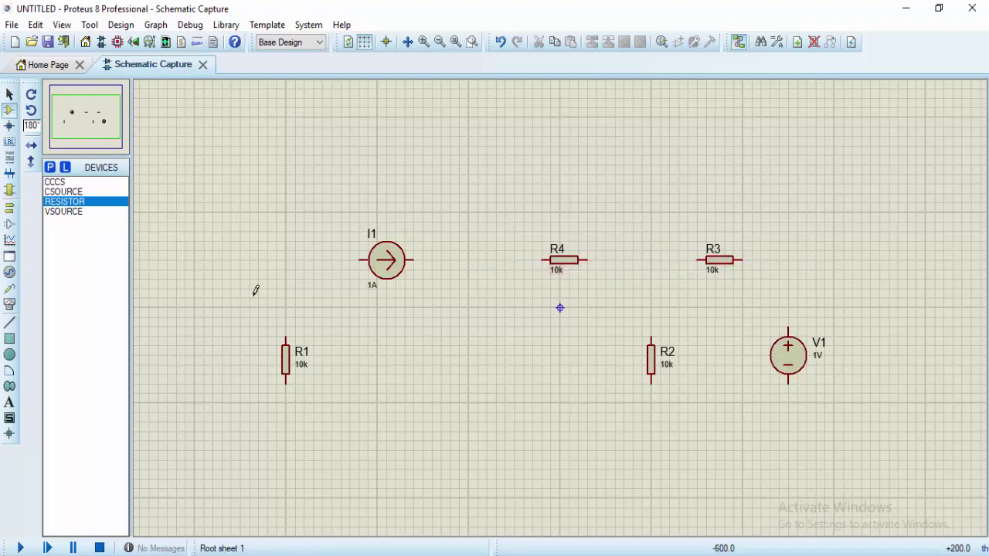
left_click(56, 183)
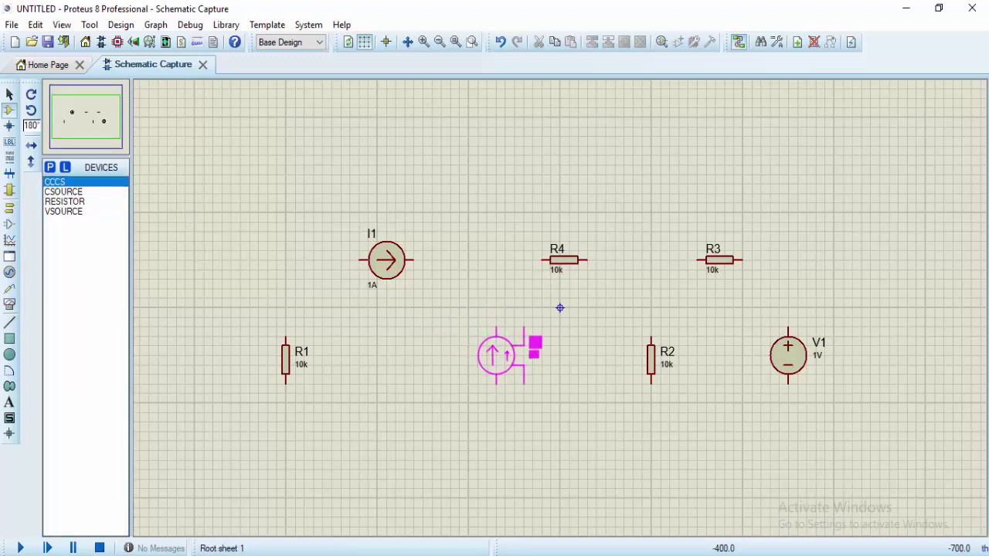
left_click(487, 355)
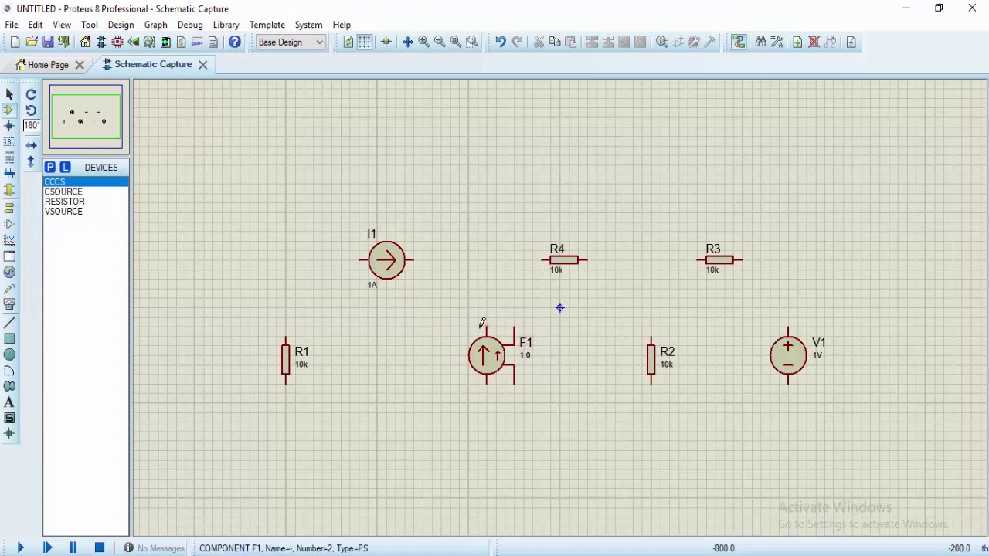
Wire R1's upper end to the left terminal of I1 and its lower end to F1's bottom terminal
left_click(286, 338)
left_click(362, 260)
left_click(286, 383)
left_click(487, 385)
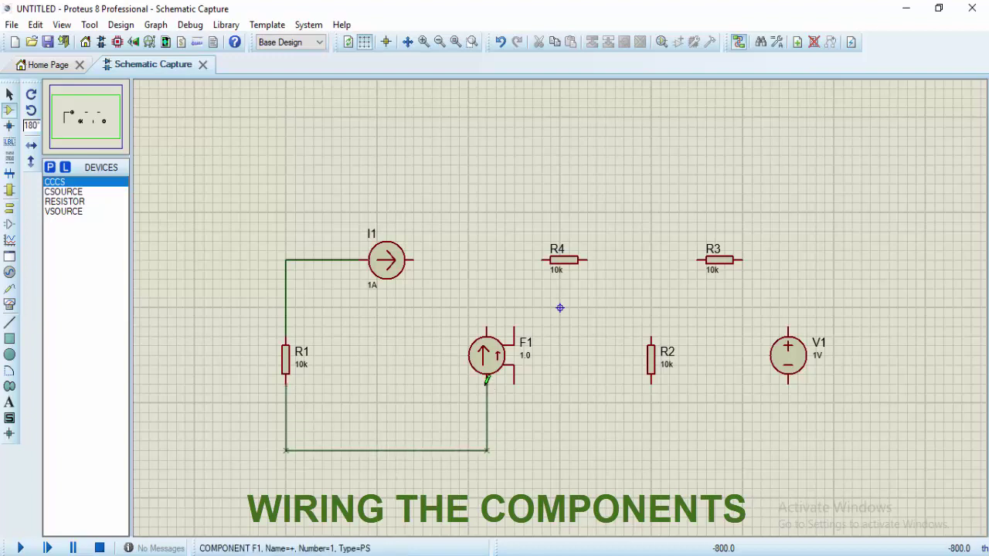
Extend the bottom rail from F1's wire to R2's lower end and on to V1's negative terminal
left_click(487, 450)
left_click(651, 384)
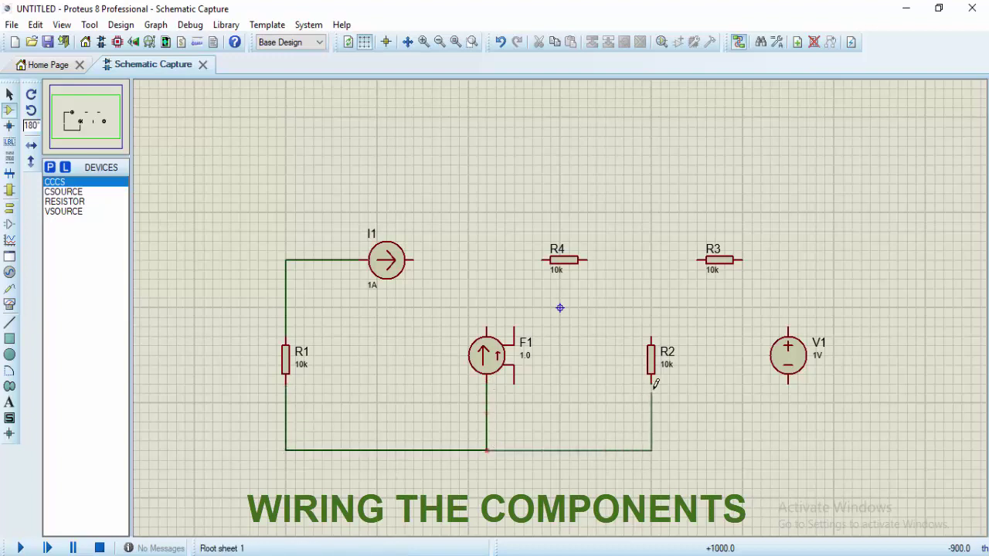
left_click(652, 450)
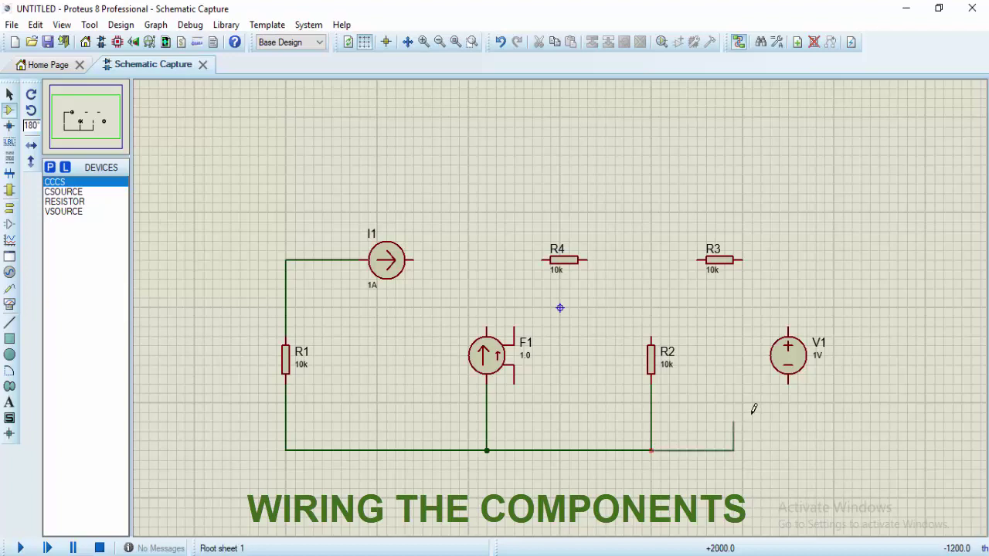
left_click(787, 378)
Wire V1's positive terminal through R3 to R4, and branch from the wire between the two resistors down to R2
left_click(787, 327)
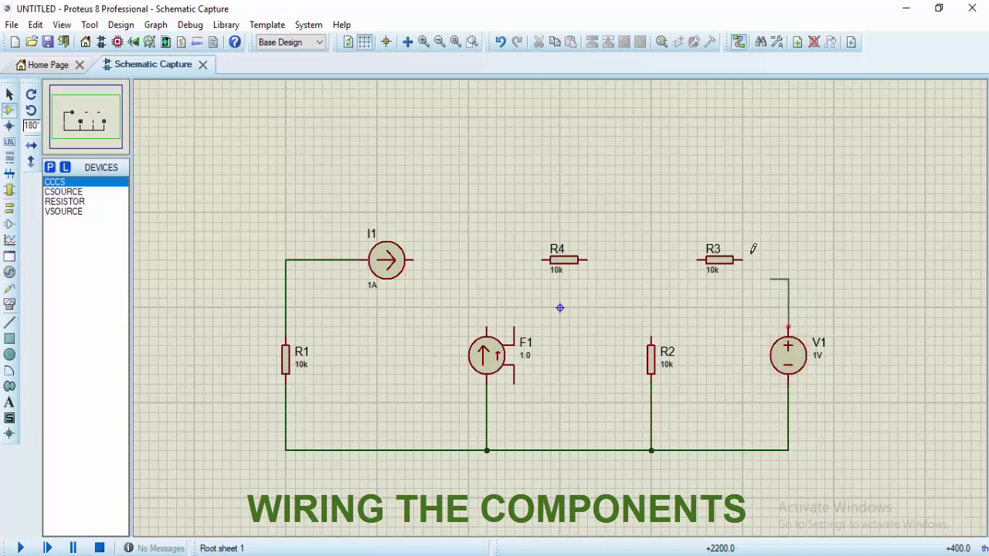
left_click(741, 259)
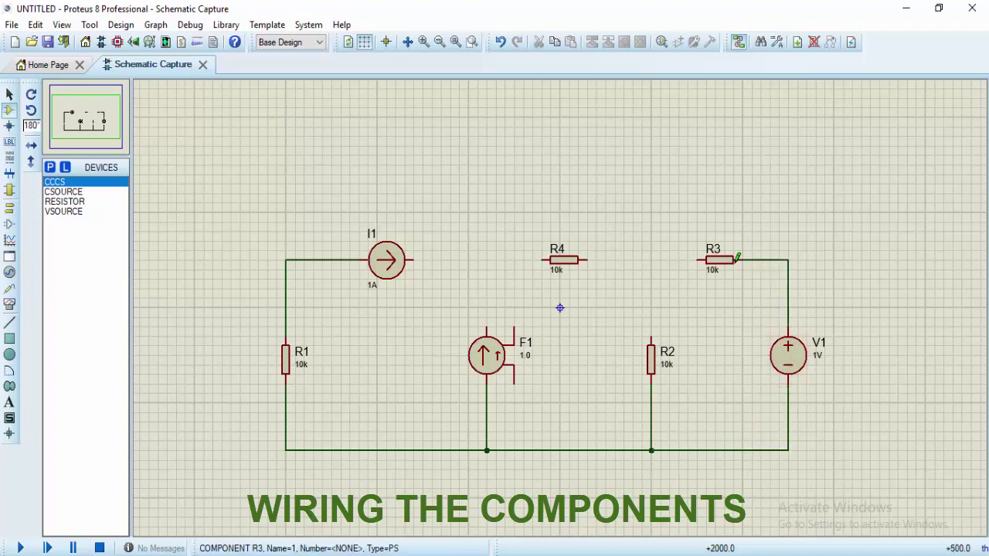
left_click(695, 260)
left_click(589, 259)
left_click(651, 259)
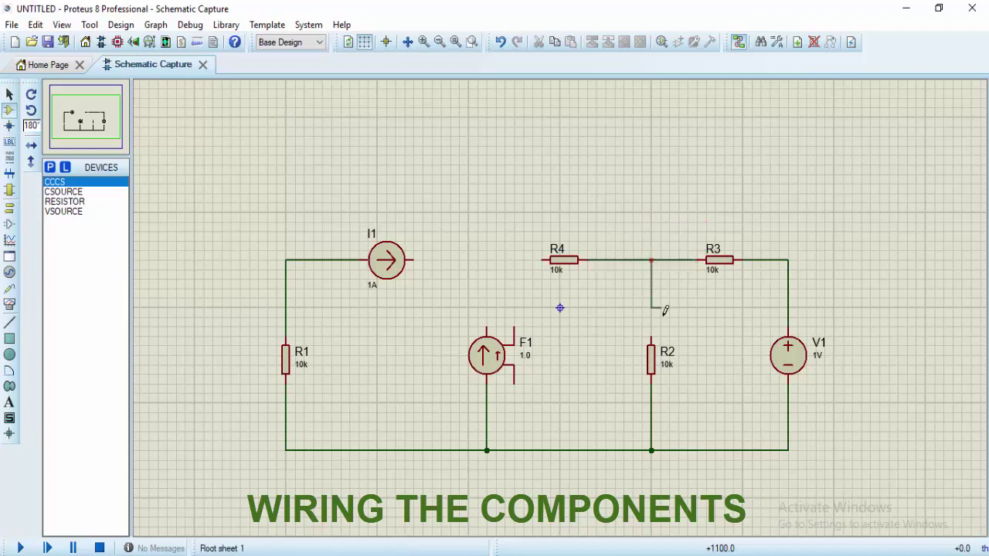
Wire R4's left end to I1's right terminal and branch from that wire down to F1's top terminal
left_click(545, 260)
left_click(415, 260)
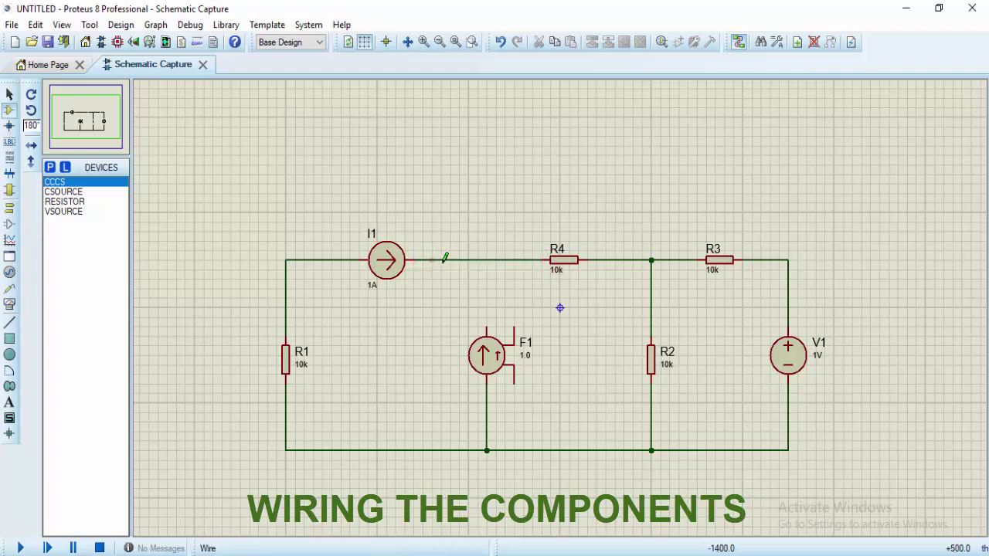
left_click(486, 259)
left_click(486, 328)
Place a horizontal resistor above I1 and wire it in parallel with that current source
left_click(64, 200)
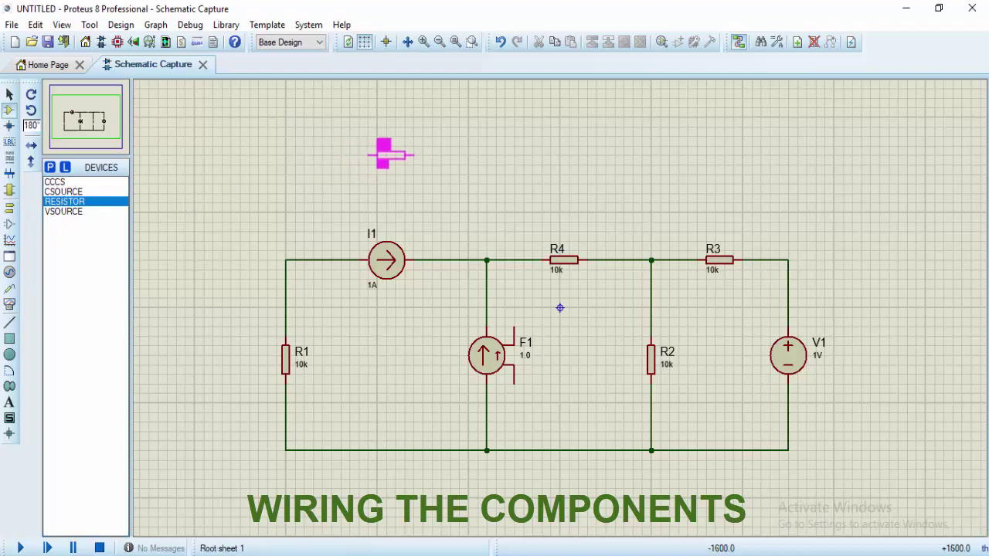
left_click(390, 154)
left_click(413, 154)
left_click(485, 259)
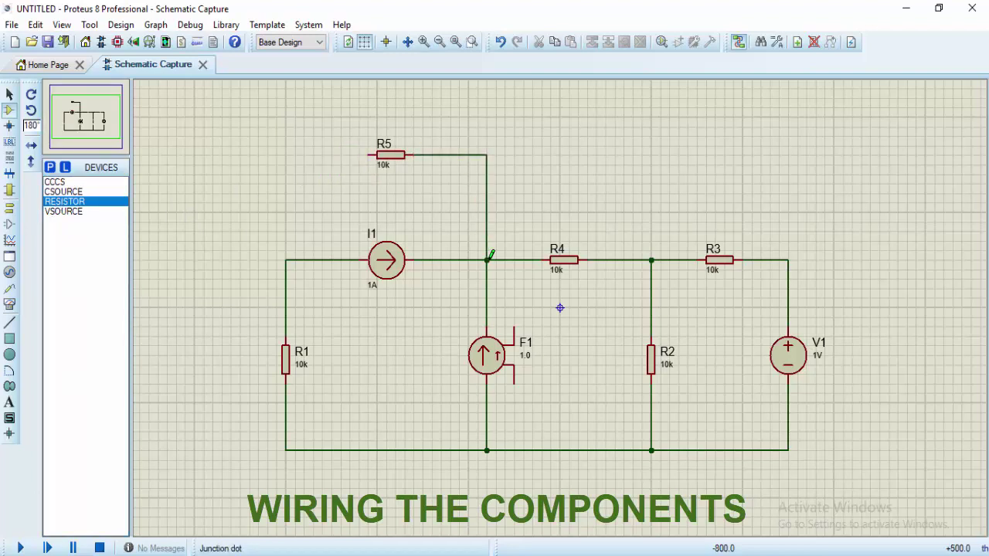
left_click(368, 154)
left_click(287, 259)
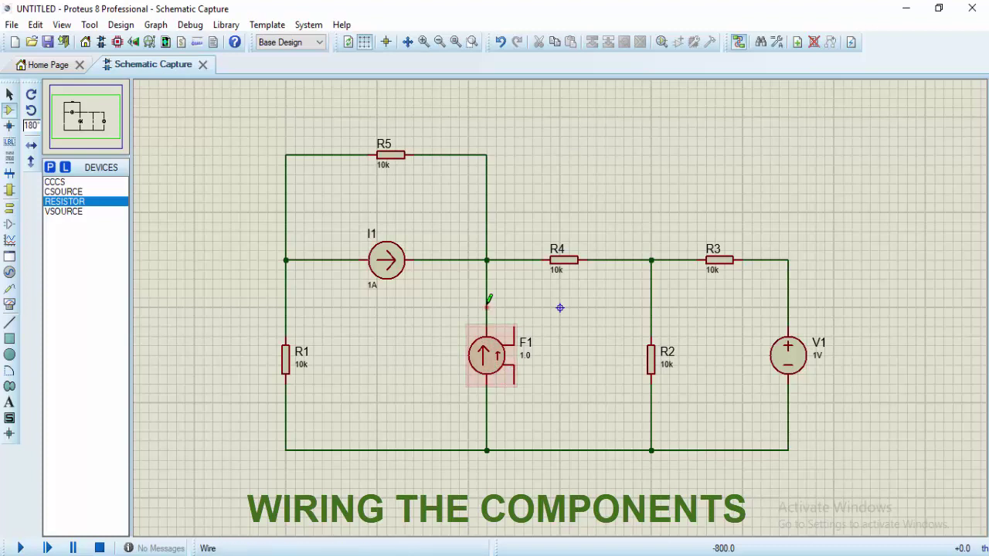
Flip controlled source F1 vertically so its arrow points down, and delete the two distorted wires attached to it
right_click(490, 357)
left_click(540, 278)
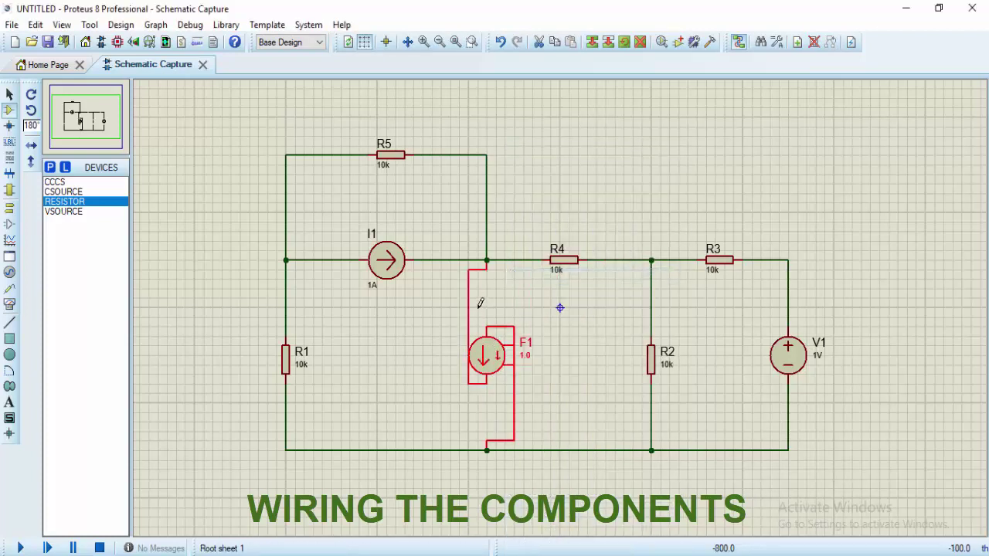
right_click(469, 305)
right_click(469, 305)
right_click(513, 385)
right_click(513, 385)
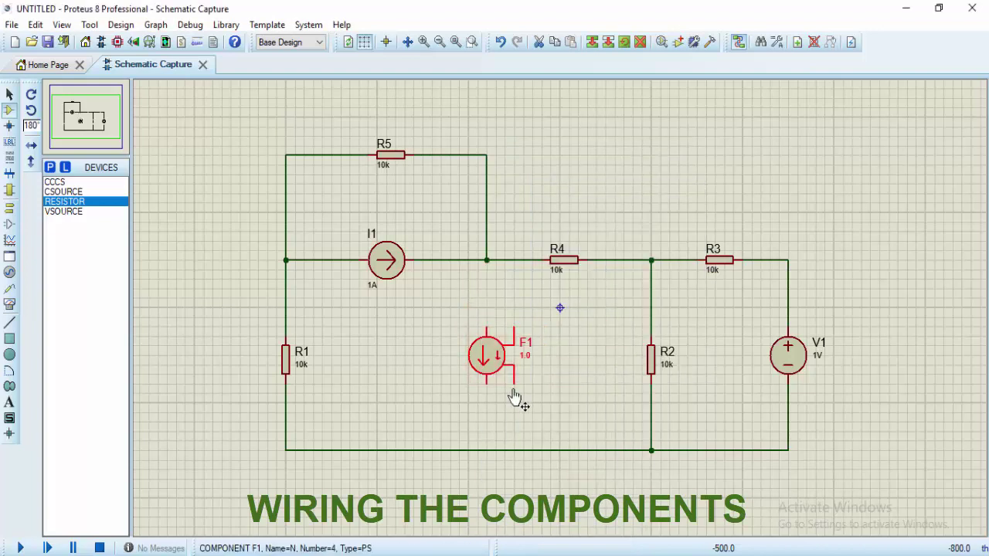
Rewire F1's lower output terminal to the bottom rail and its upper one to the node between I1 and R4
left_click(486, 380)
left_click(487, 450)
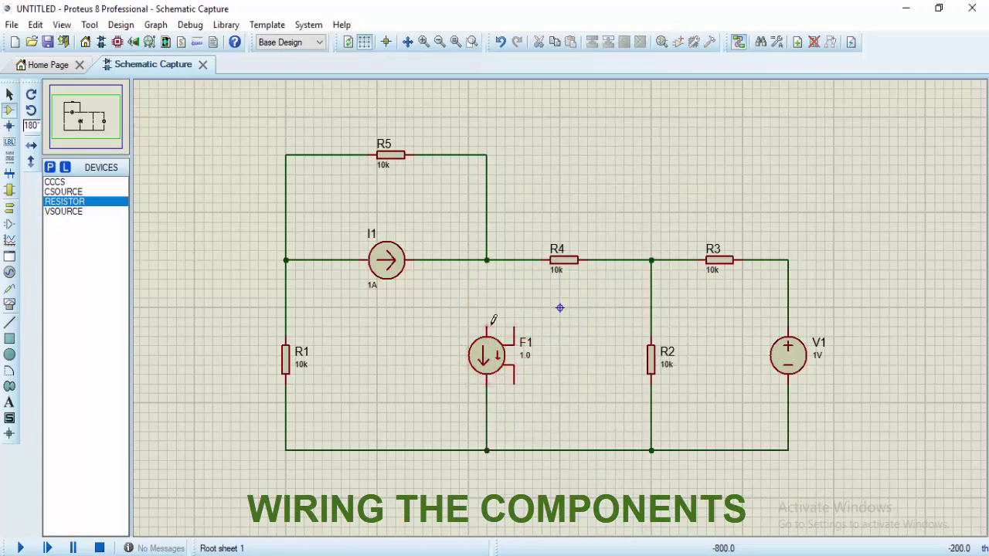
left_click(487, 259)
left_click(486, 327)
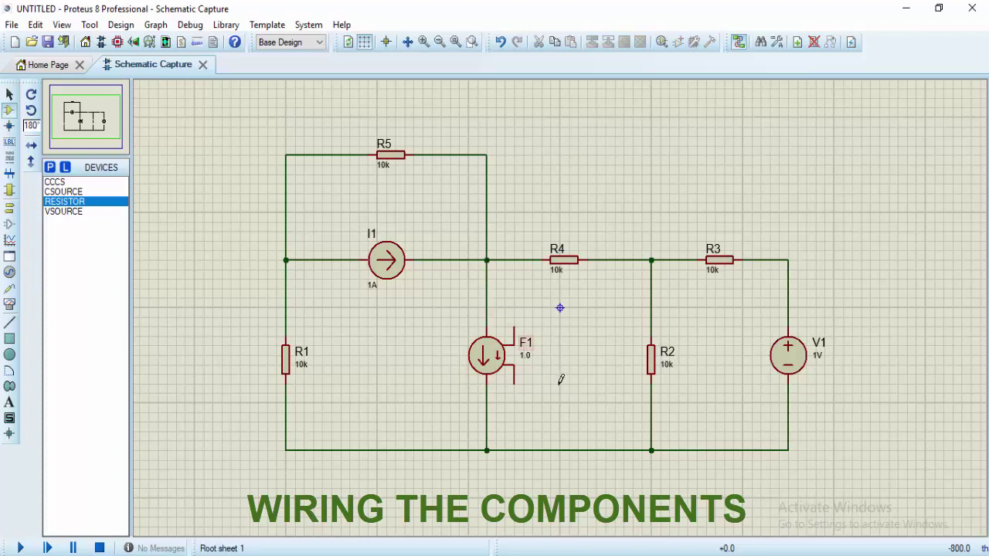
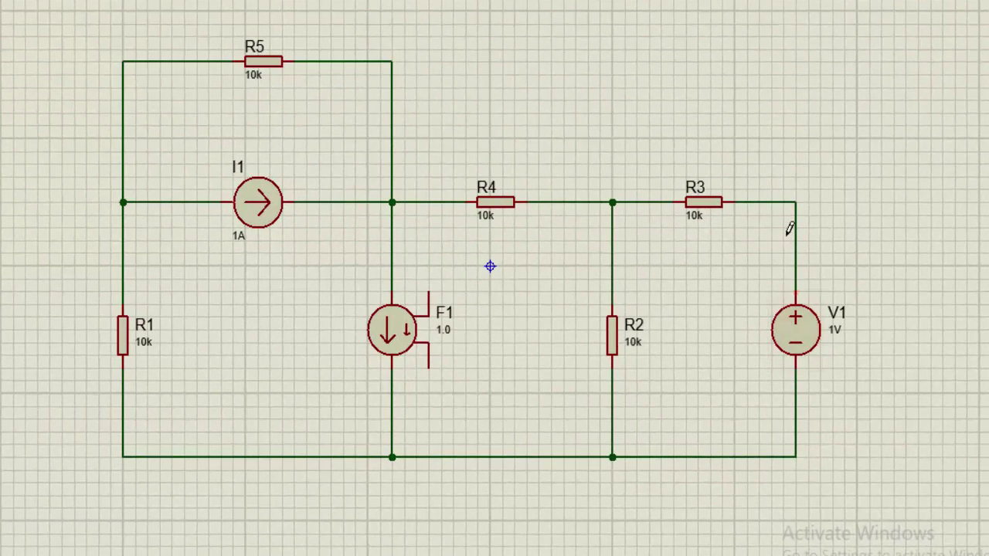
Replace the R3–V1 wire with wires from F1's upper control pin to V1's positive terminal and from its lower control pin to R3
right_click(796, 232)
key("Escape")
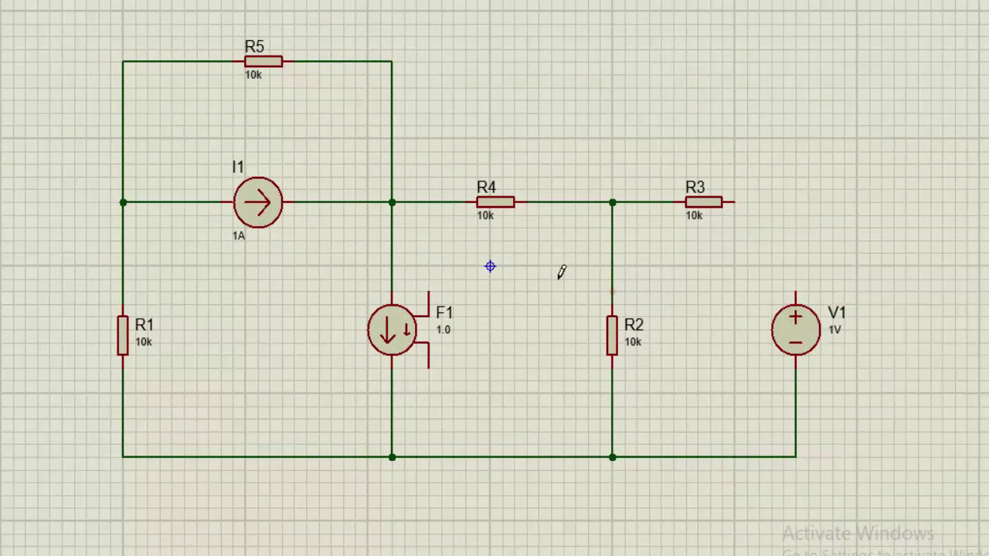
left_click(429, 292)
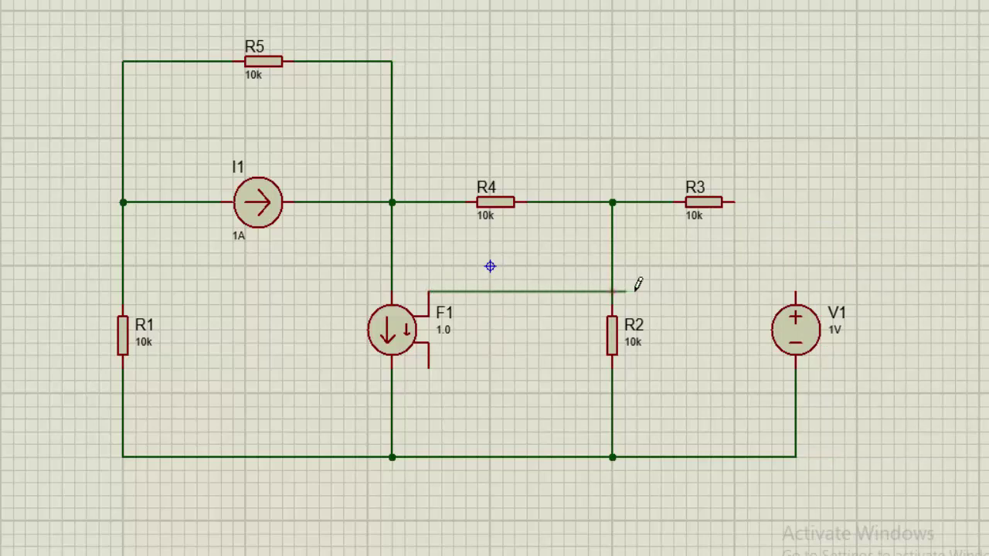
left_click(796, 290)
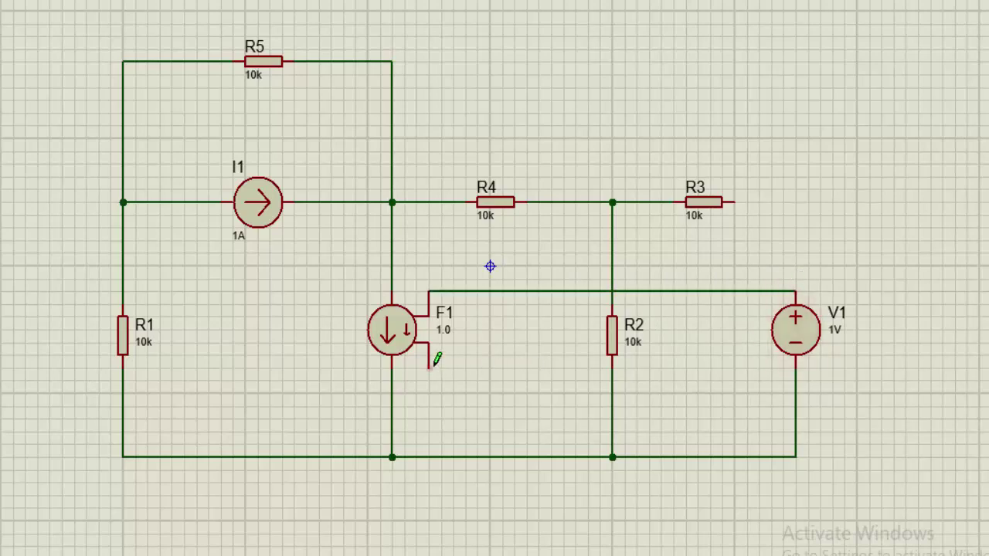
left_click(733, 202)
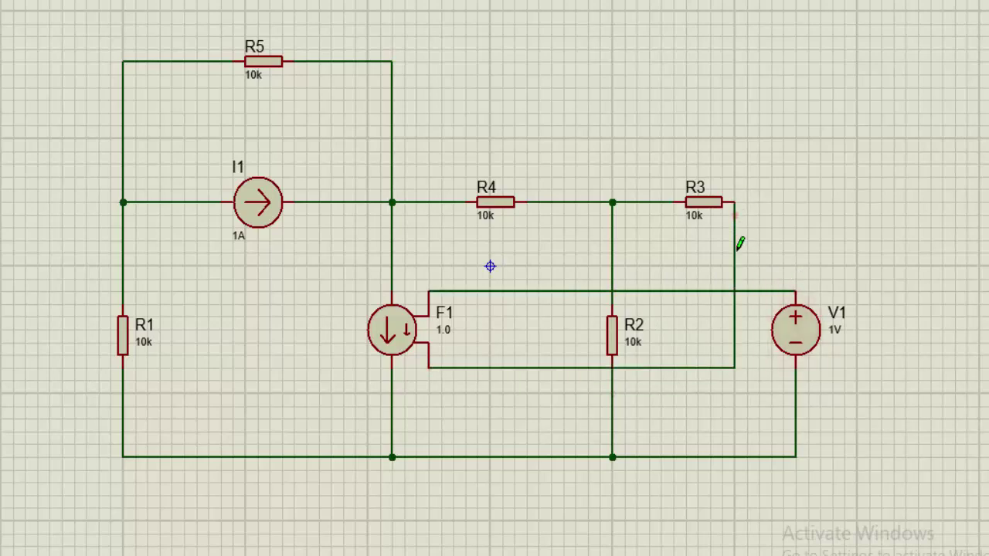
Set the value of resistor R5 to 2 and the value of resistor R1 to 6
double_click(254, 77)
type("2")
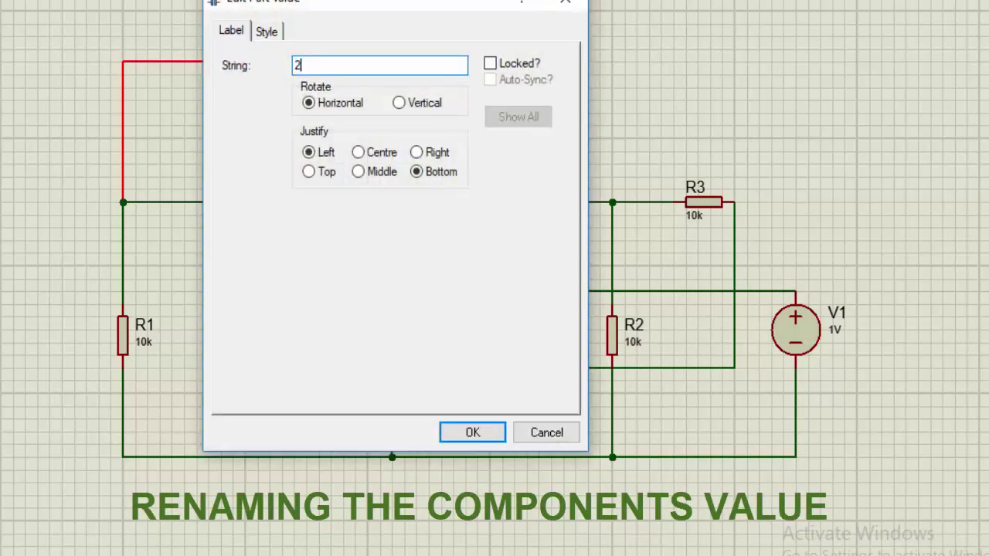
key("Return")
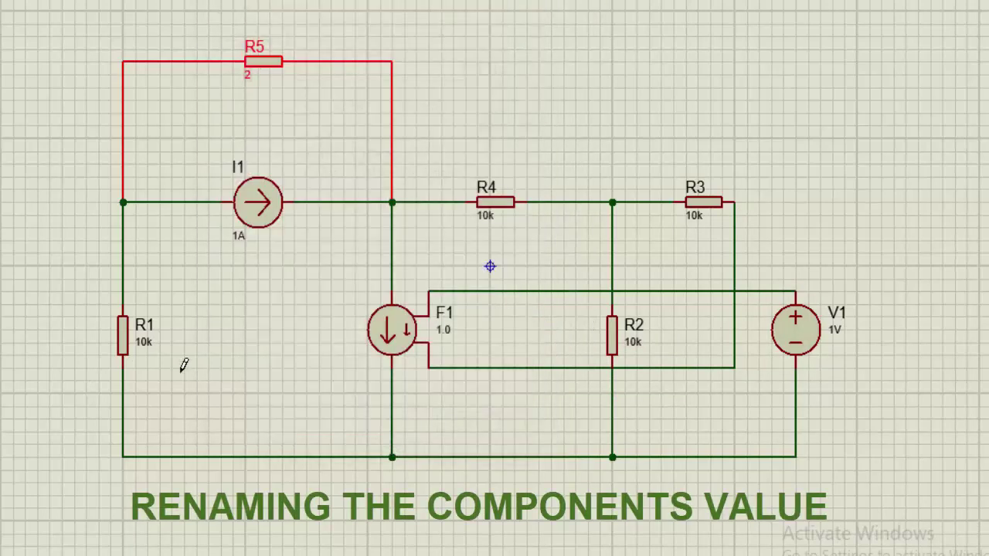
double_click(149, 354)
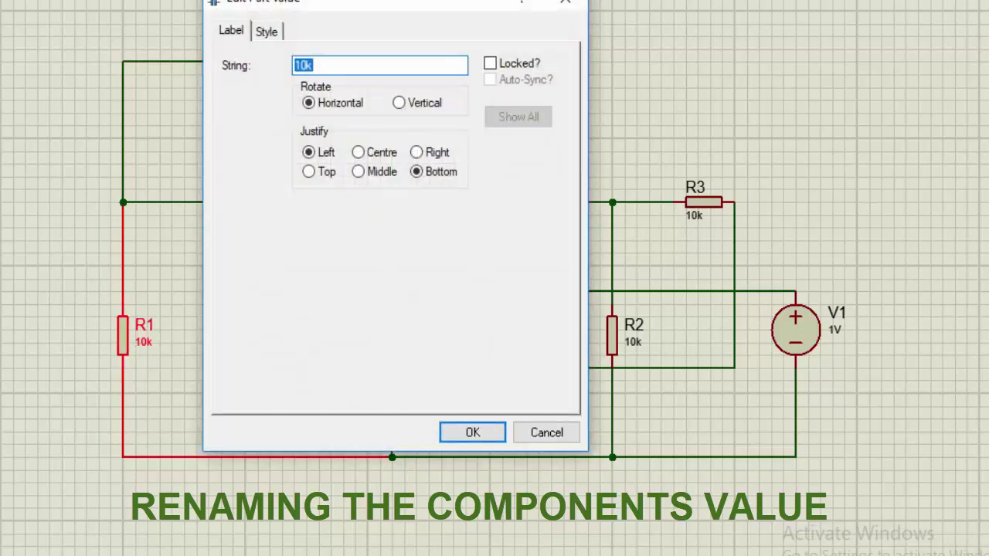
type("6")
key("Return")
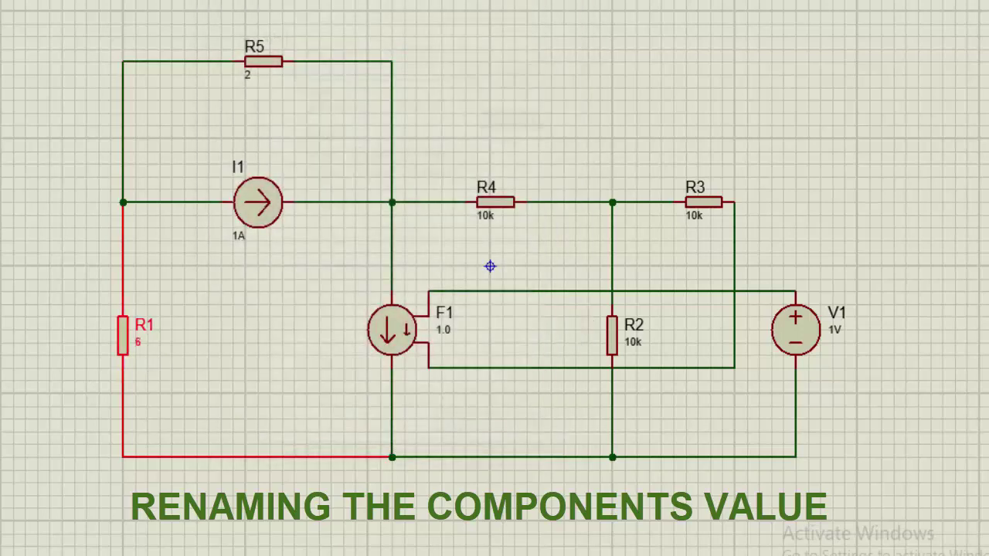
Set current source I1 to 5A and the gain of controlled source F1 to 3
double_click(239, 245)
key("Home")
key("Delete")
type("5")
key("Return")
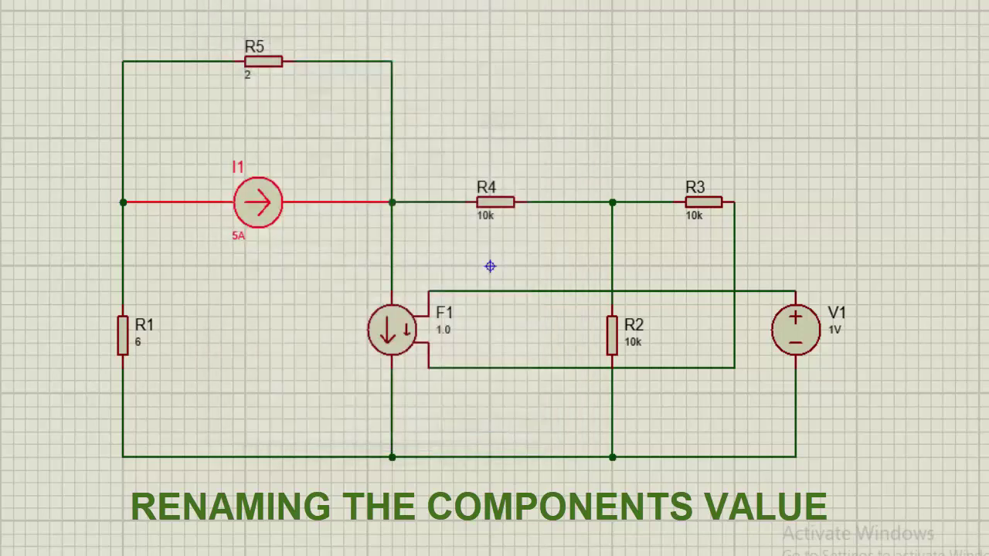
double_click(443, 333)
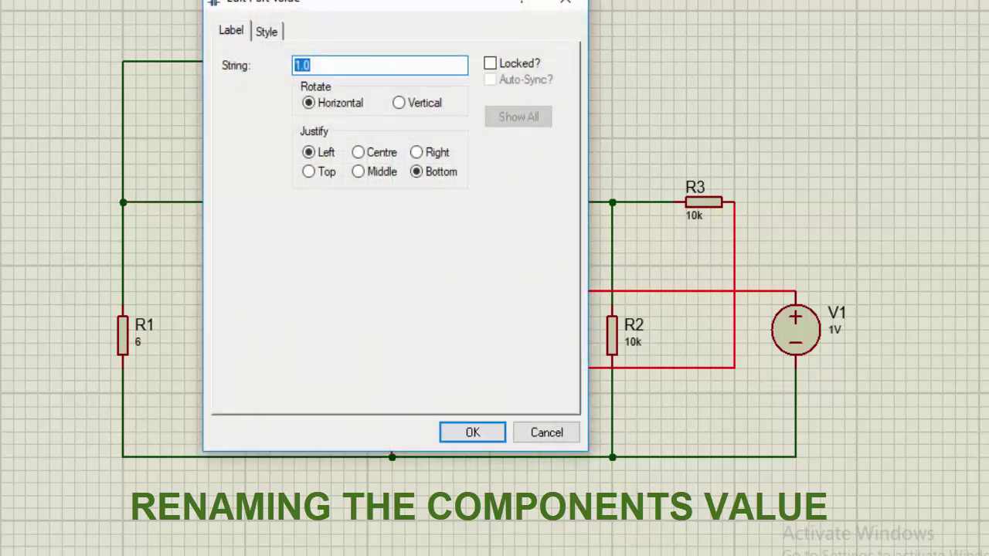
type("3")
key("Return")
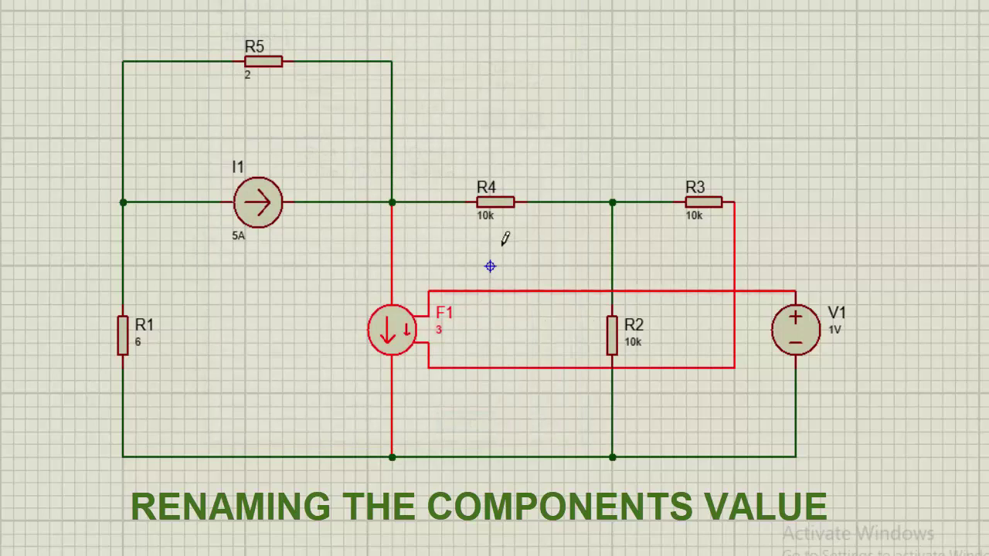
Set the value of resistor R4 to 4 and the value of resistor R3 to 2
double_click(485, 217)
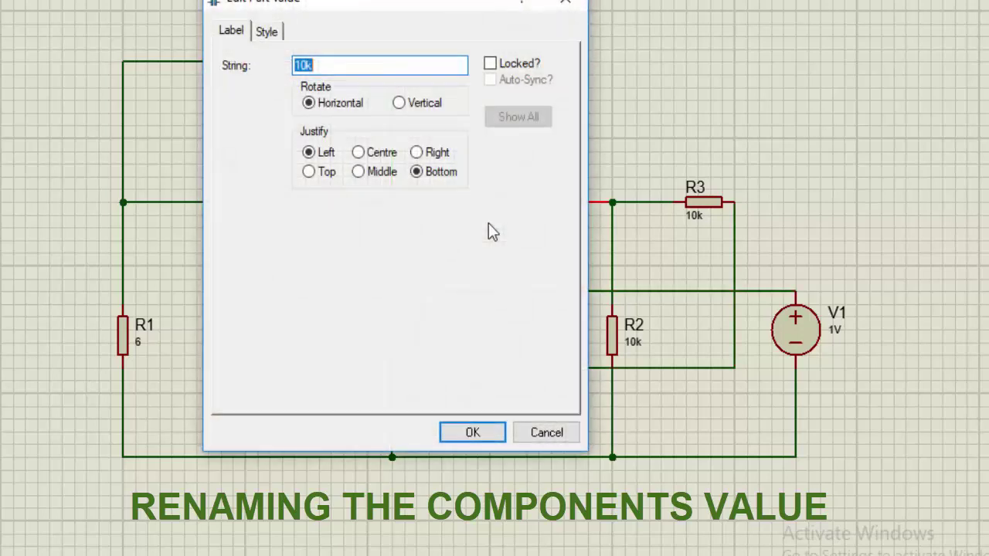
type("4")
key("Return")
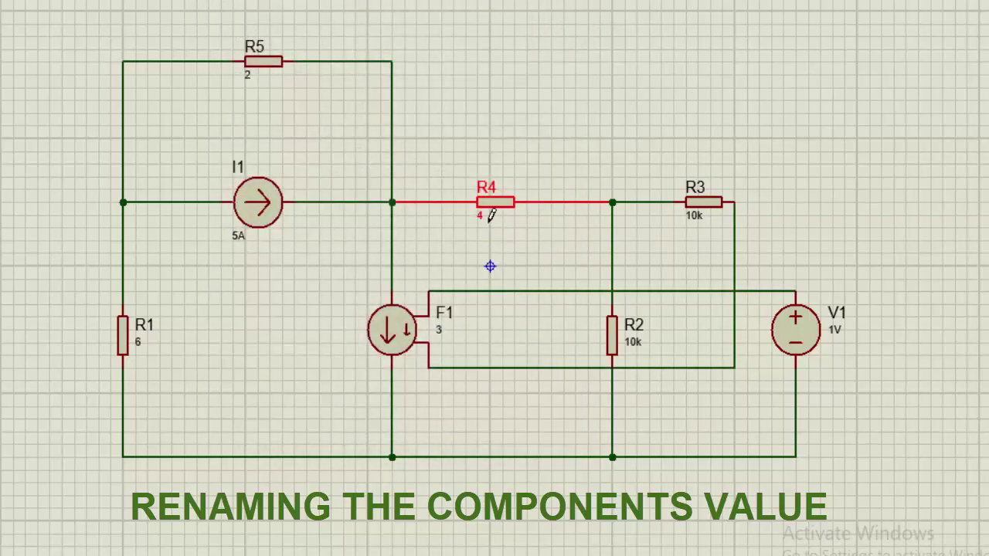
double_click(692, 217)
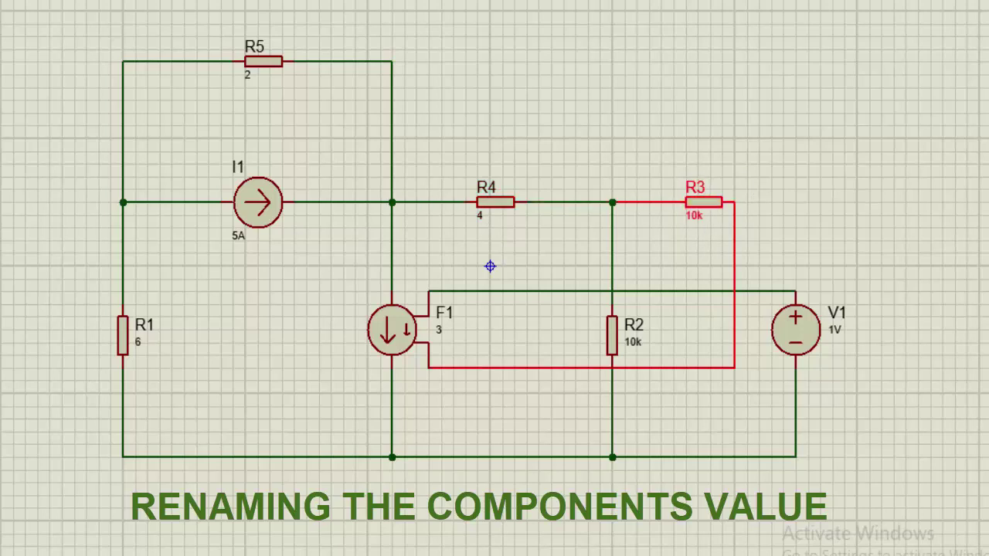
key("Return")
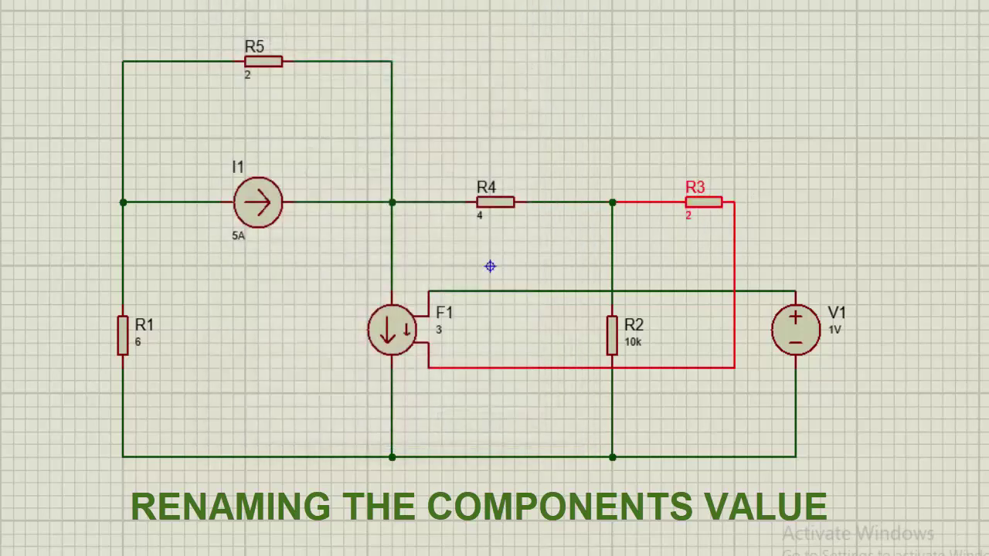
Set the value of resistor R2 to 8 and voltage source V1 to 10V
double_click(632, 344)
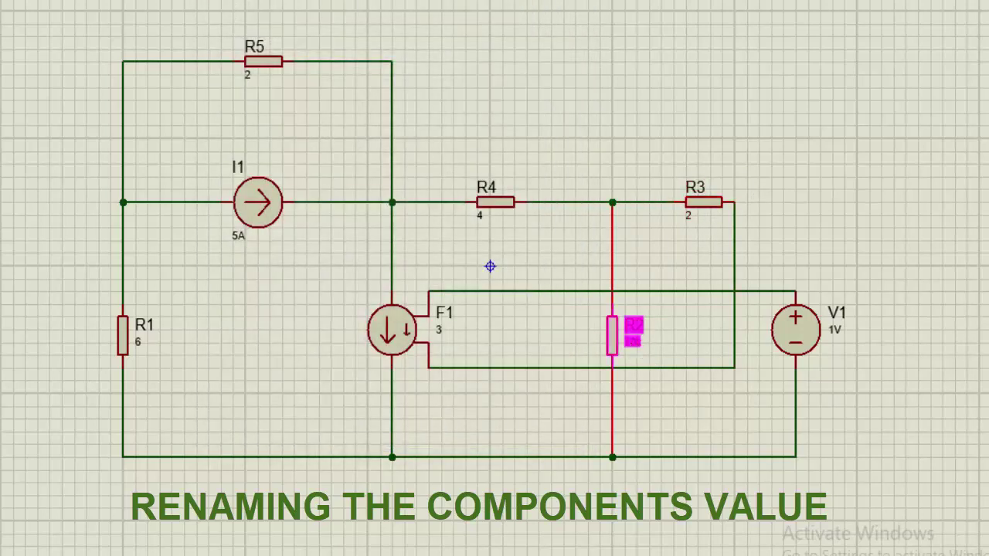
type("8")
key("Return")
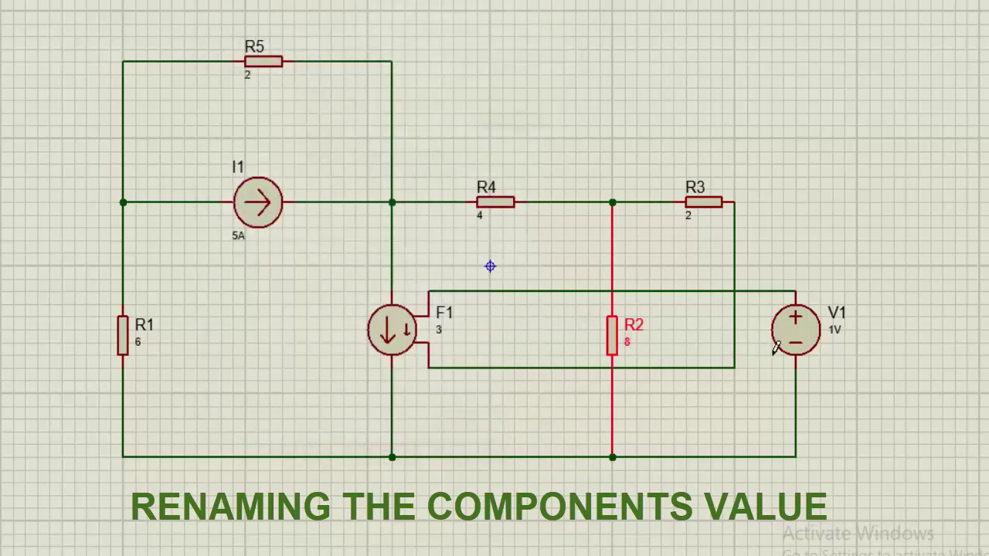
double_click(835, 331)
left_click(301, 64)
type("0")
key("Return")
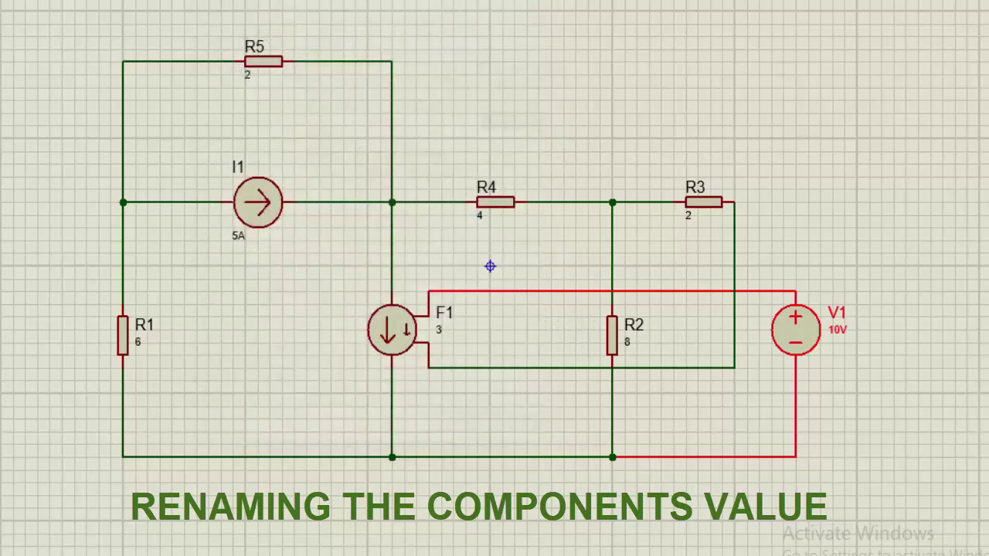
left_click(888, 220)
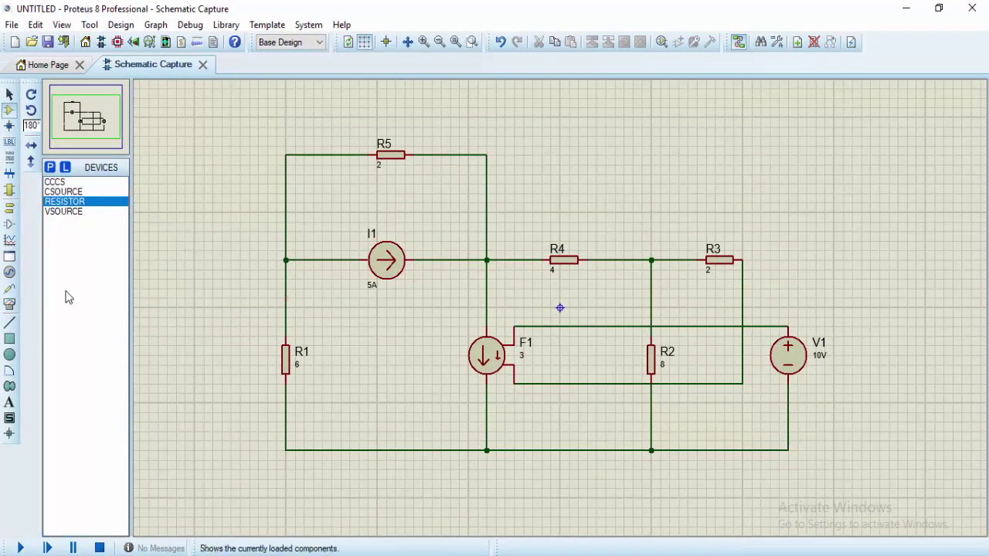
Place a current probe pointing right on the wire between R5 and the node joining I1 and R4
left_click(11, 293)
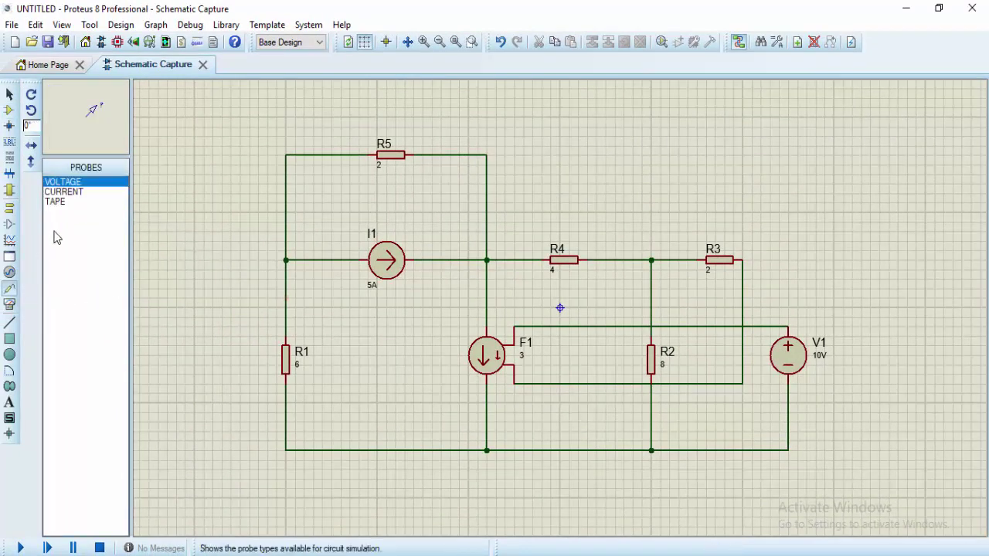
left_click(66, 192)
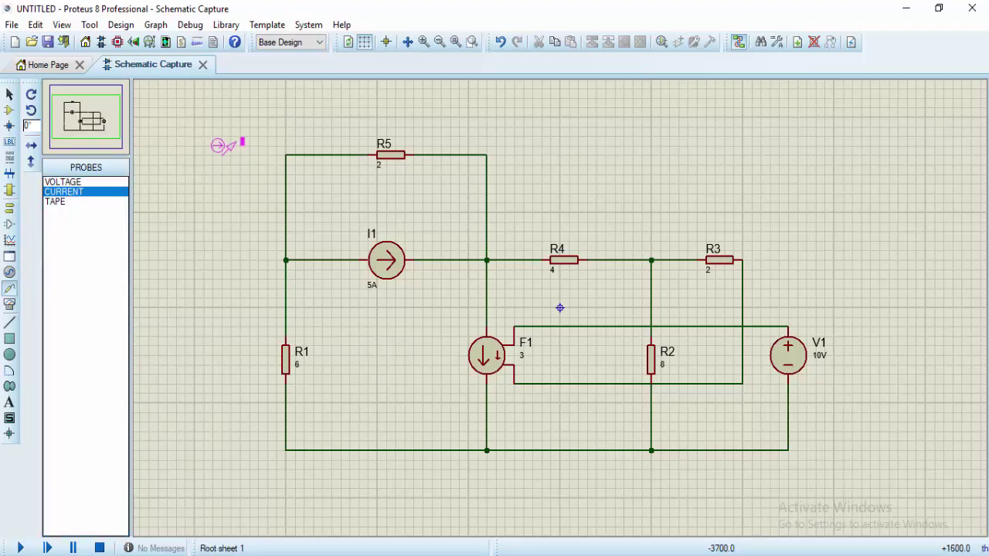
left_click(441, 154)
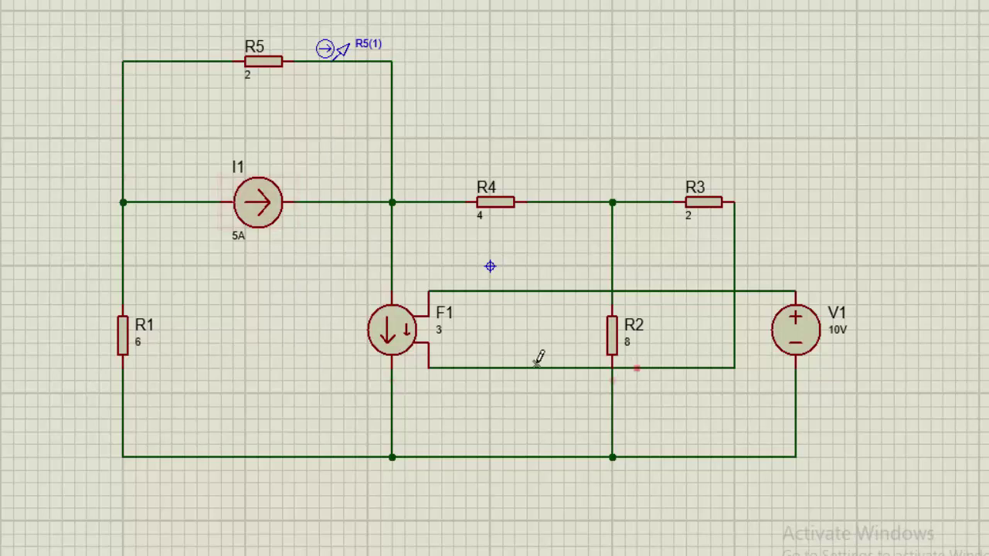
Mirror the current probe to point left and place one on each of the three bottom-rail segments
left_click(2, 181)
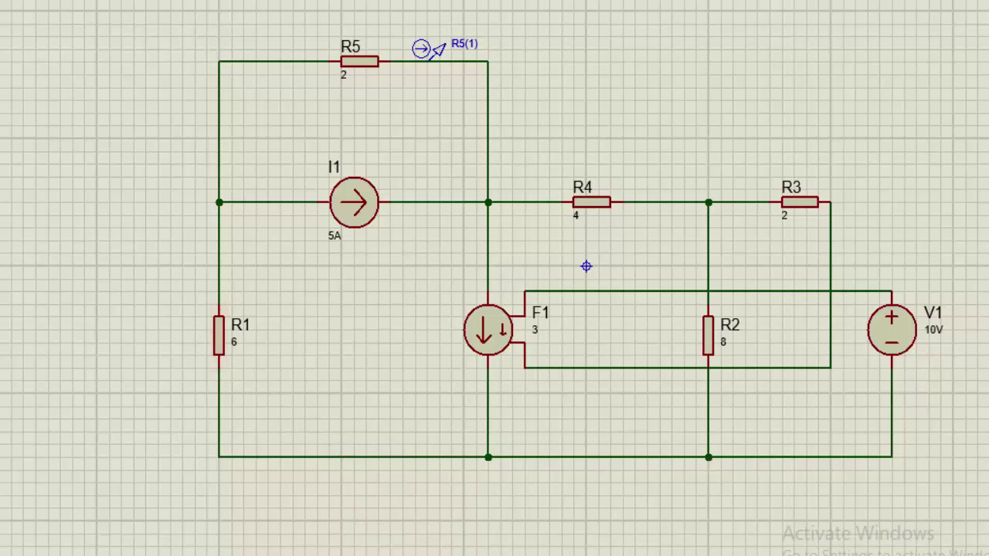
left_click(326, 440)
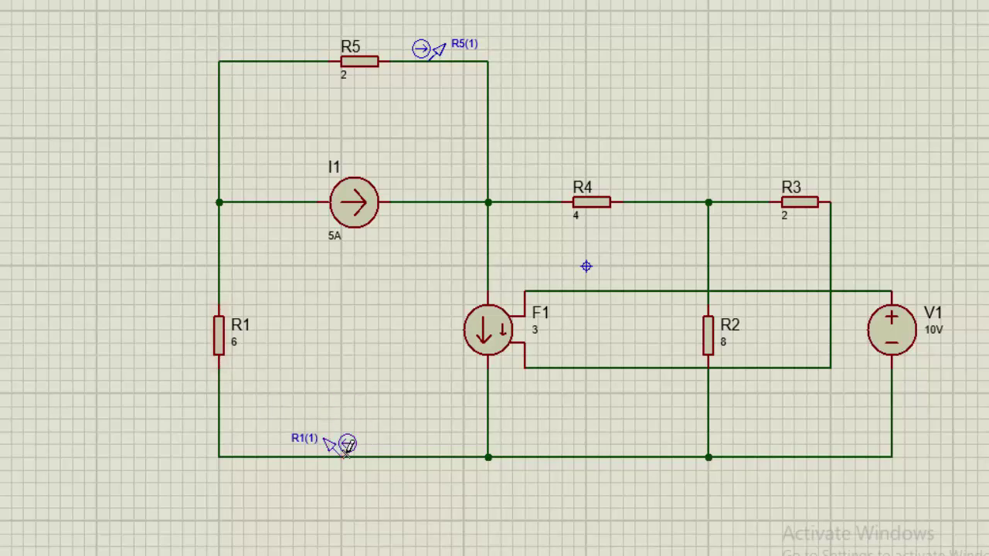
left_click(581, 439)
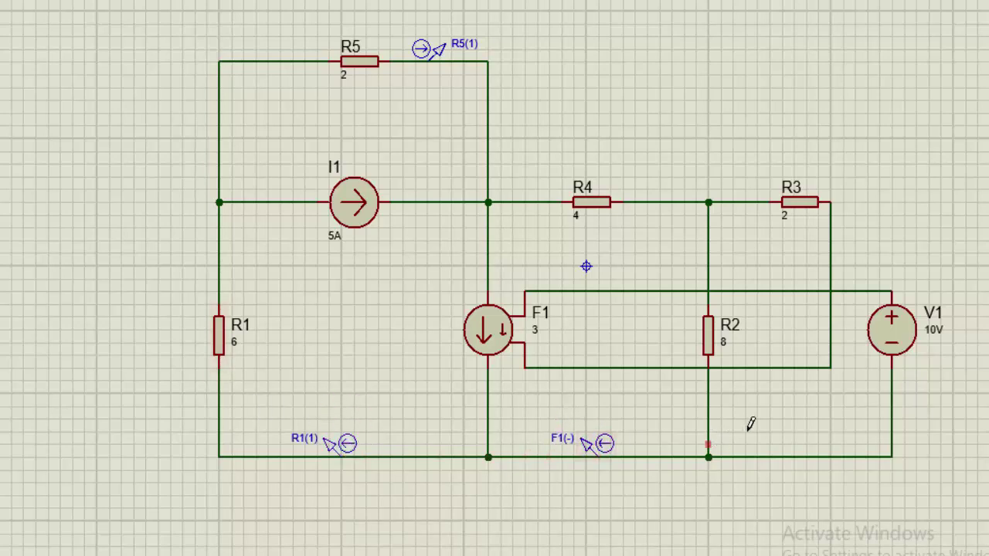
left_click(790, 440)
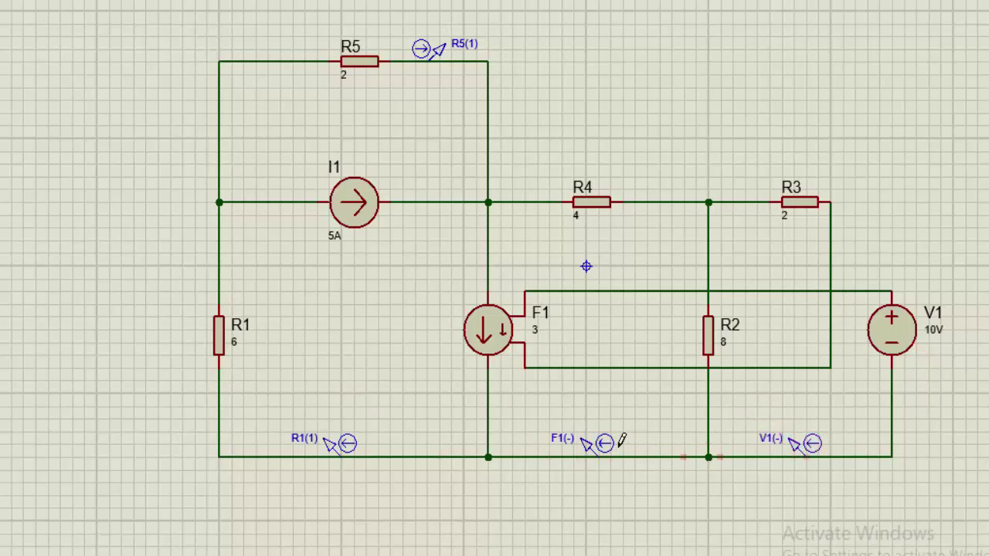
Run the circuit simulation to read the currents at the four probes
left_click_drag(593, 454, 587, 441)
right_click(587, 442)
right_click(587, 441)
left_click(571, 437)
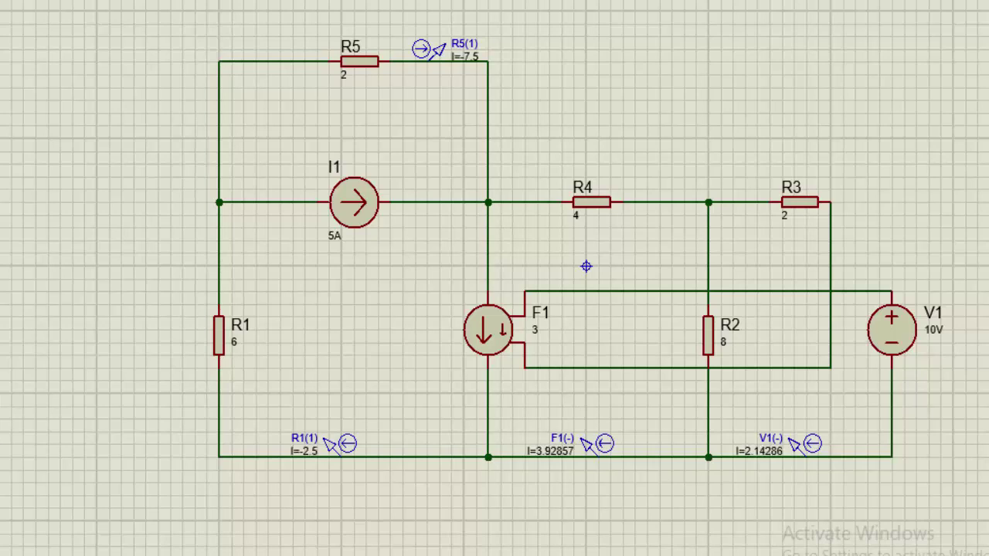
left_click(13, 455)
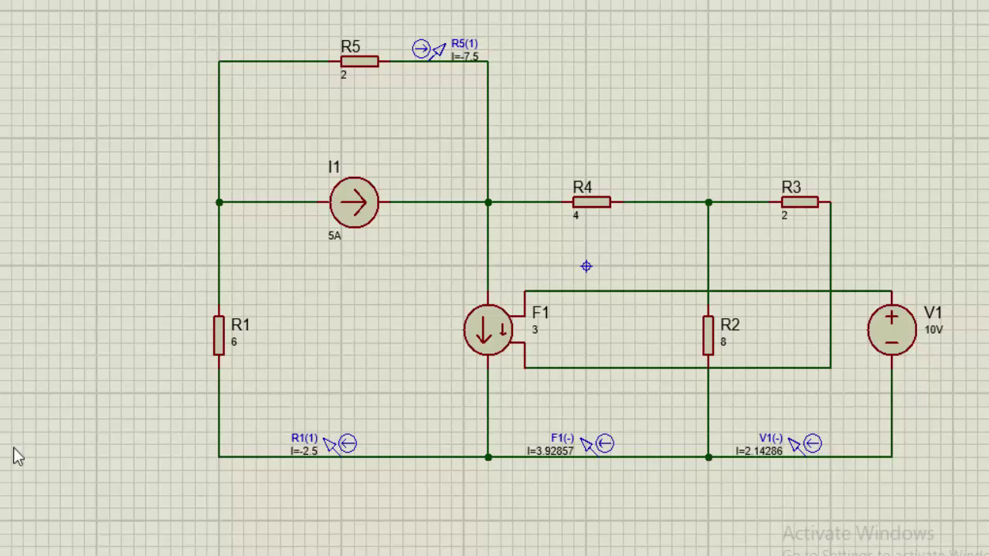
Rename the current probe beside R5 to i1 and the probe on the bottom wire between R1 and F1 to i2
double_click(475, 56)
type("I")
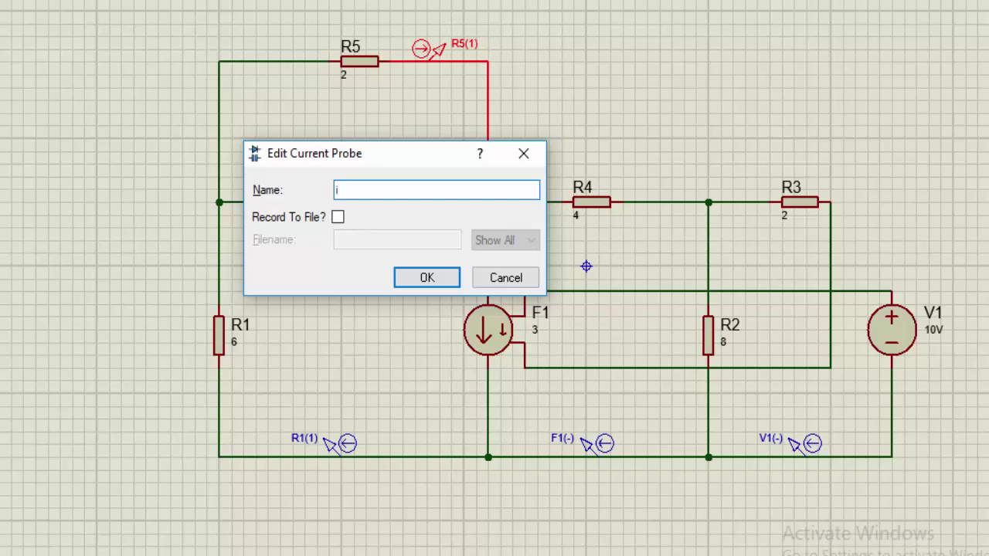
type("1")
key("Return")
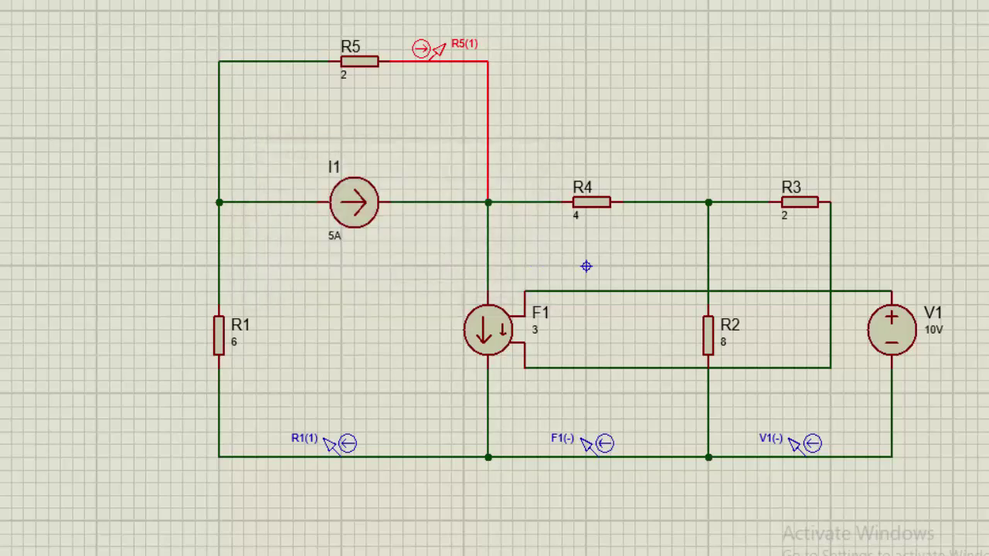
double_click(326, 446)
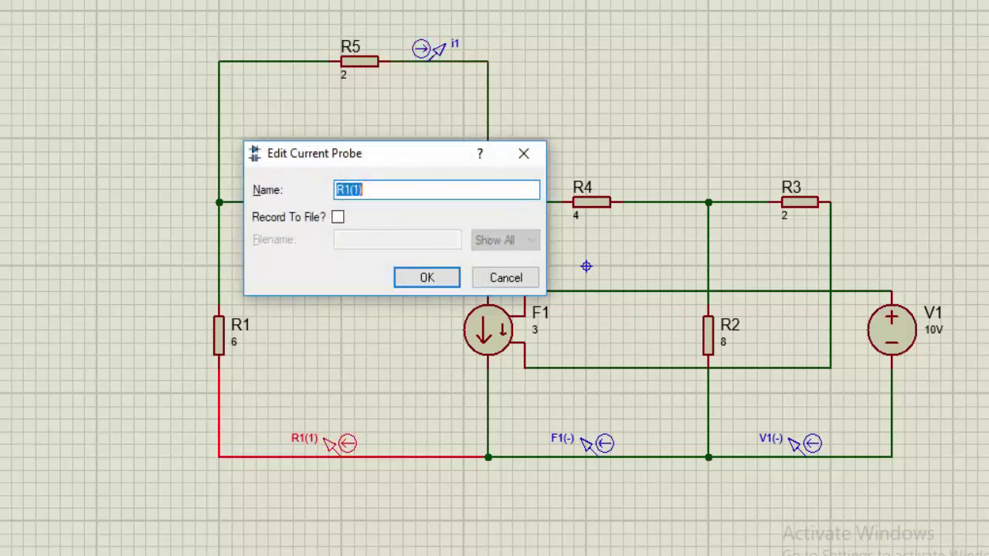
type("i2")
key("Return")
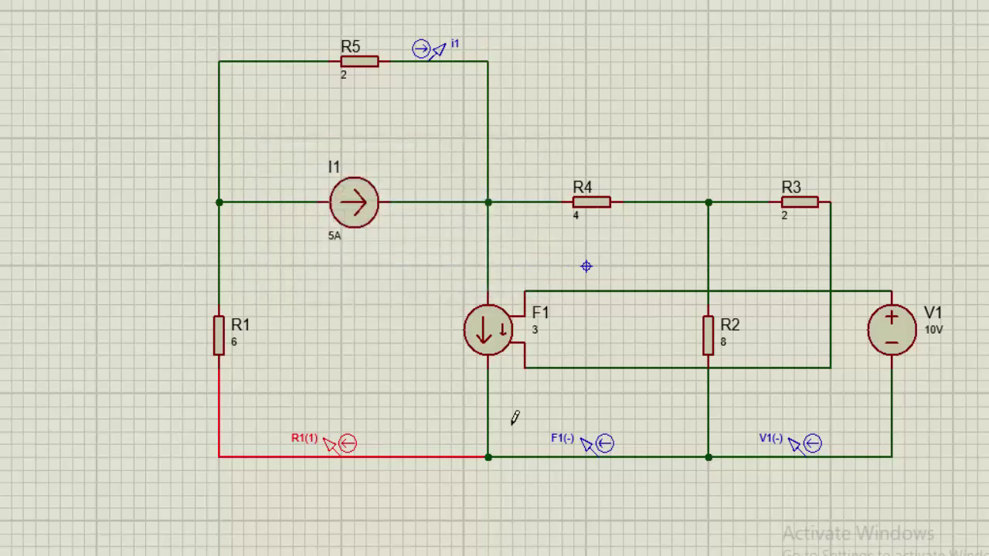
Rename the current probe on the bottom wire between F1 and R2 to i3
double_click(573, 448)
type("i3")
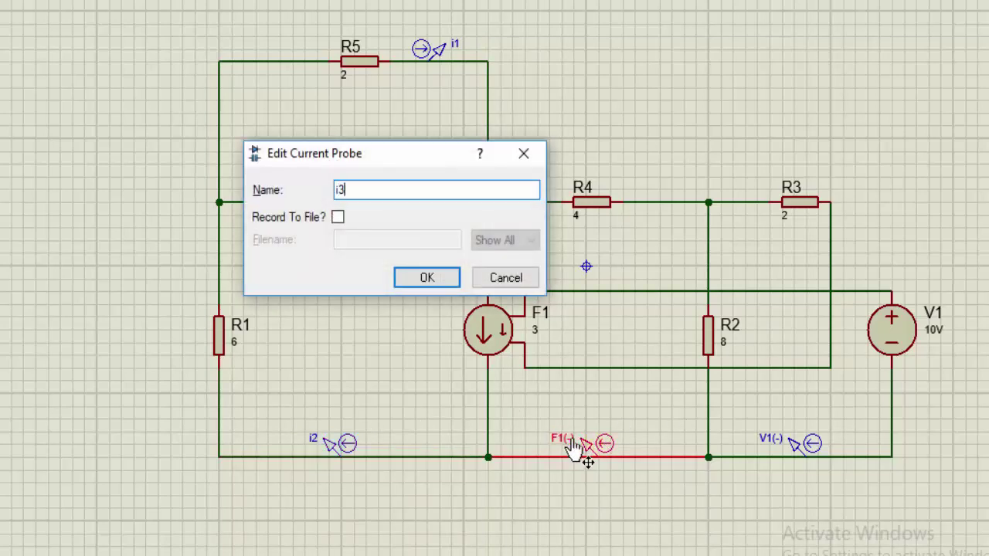